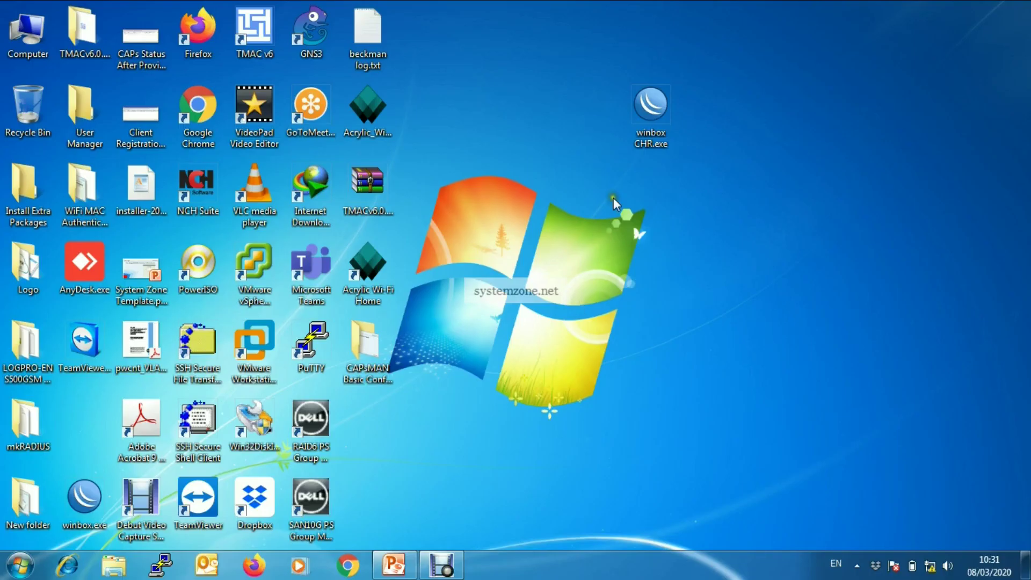
- Launch WinBox, connect to the RB1100AHx2 router (4C:5E:0C:E1:15:09), and maximise the session window
double_click(644, 125)
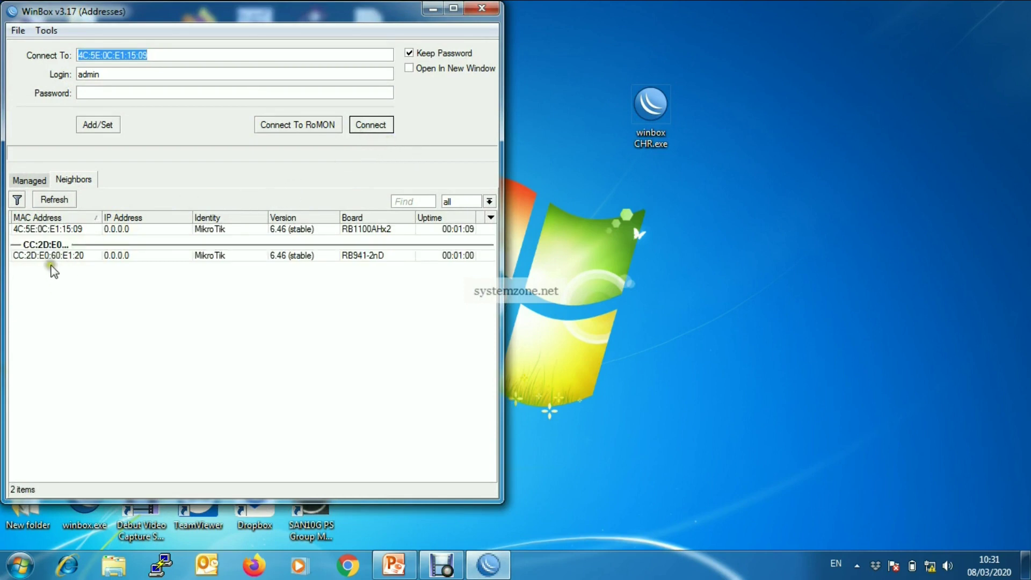
click(43, 228)
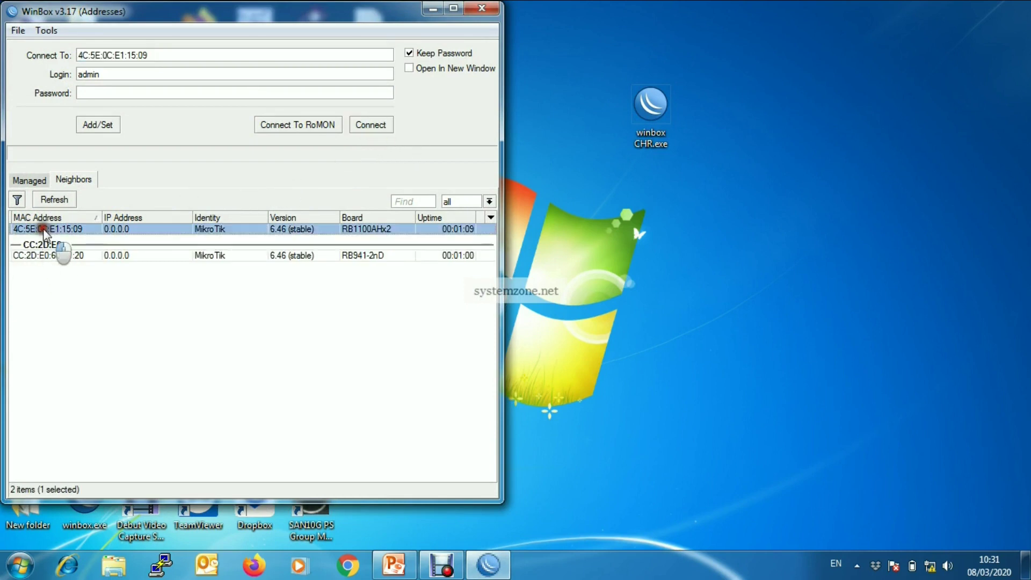
click(372, 125)
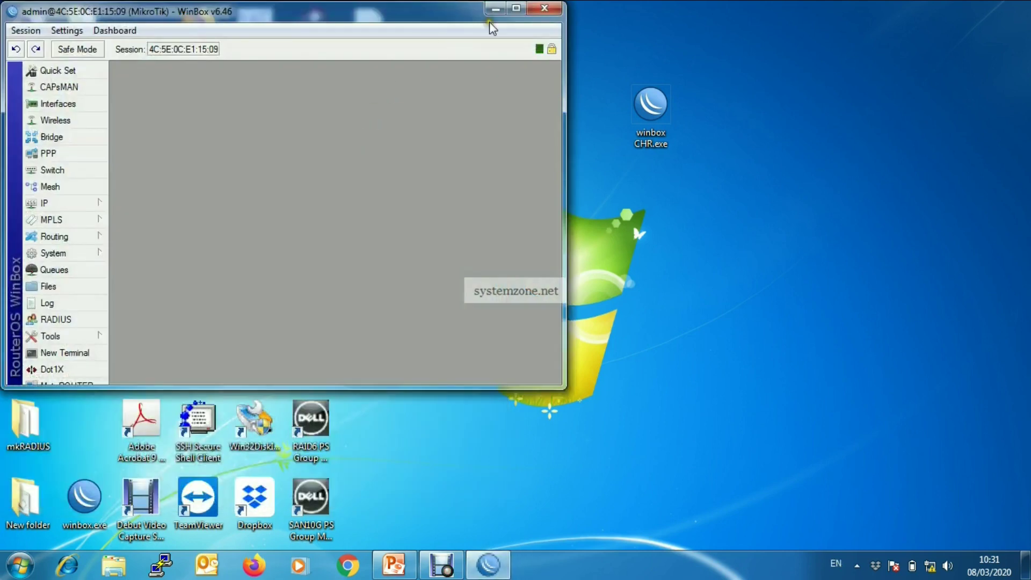
click(515, 10)
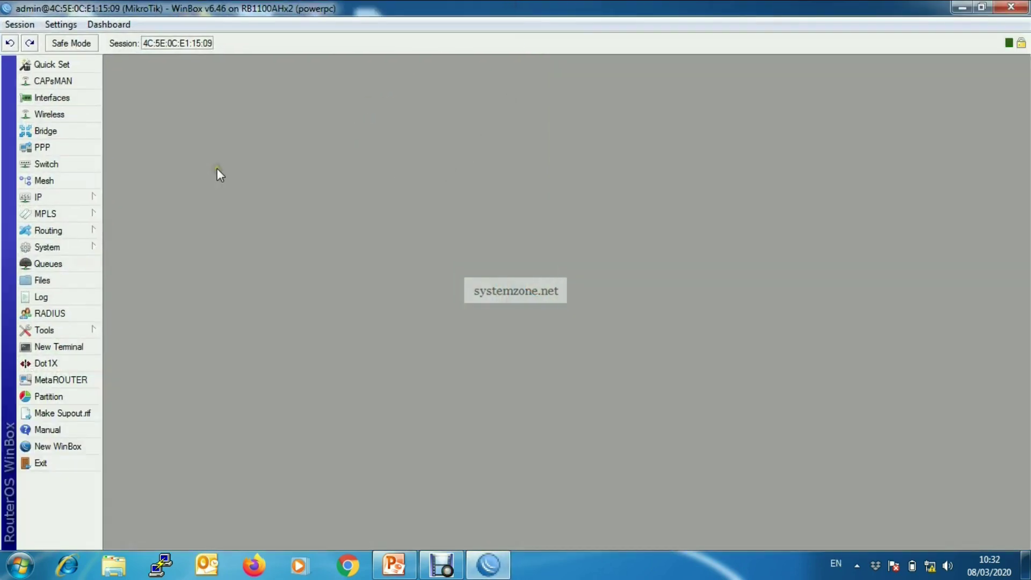
- Add a new bridge interface named CapDataPath and apply it
click(82, 132)
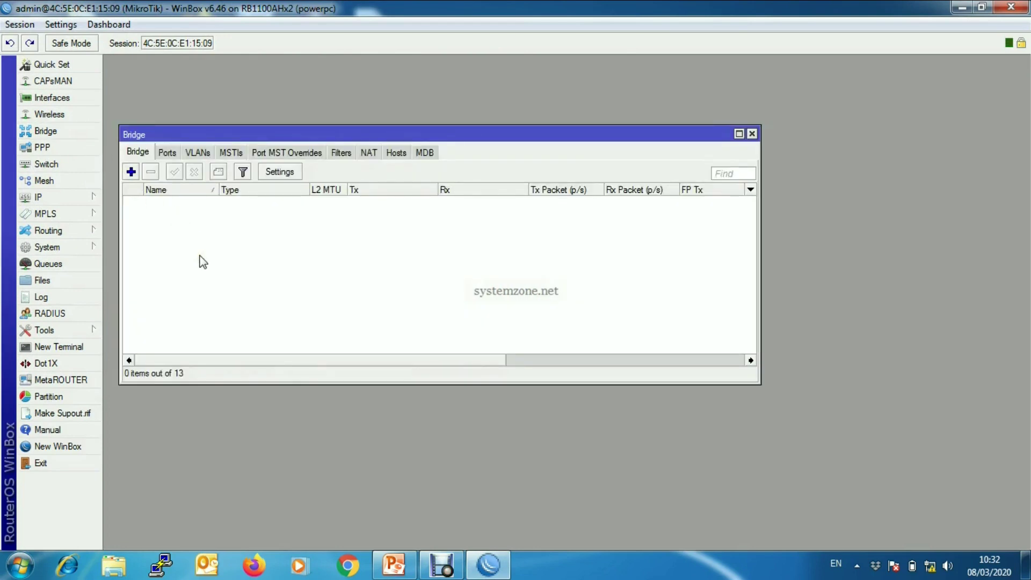
click(131, 172)
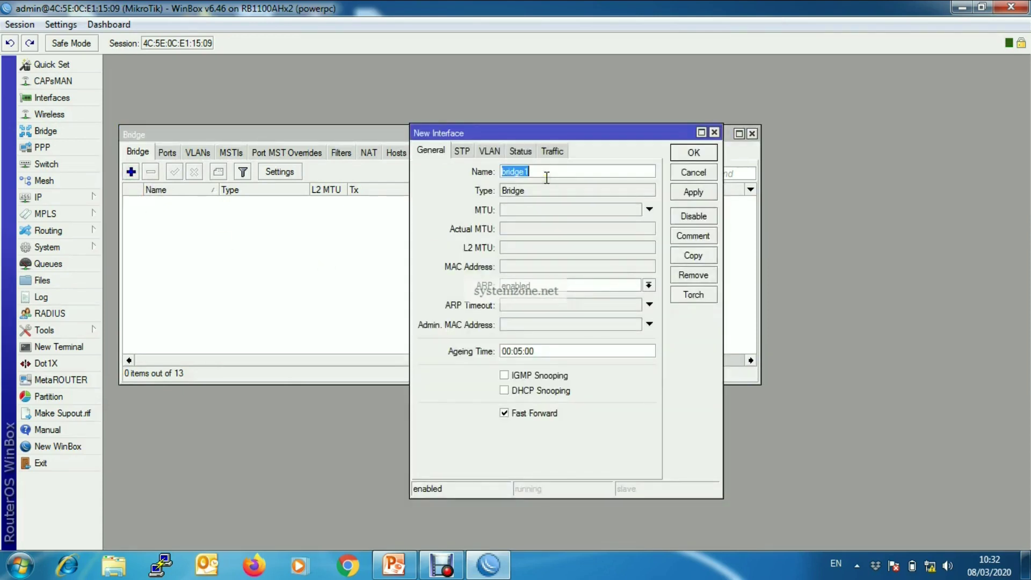
key(BackSpace)
text(CapDataPath)
click(695, 193)
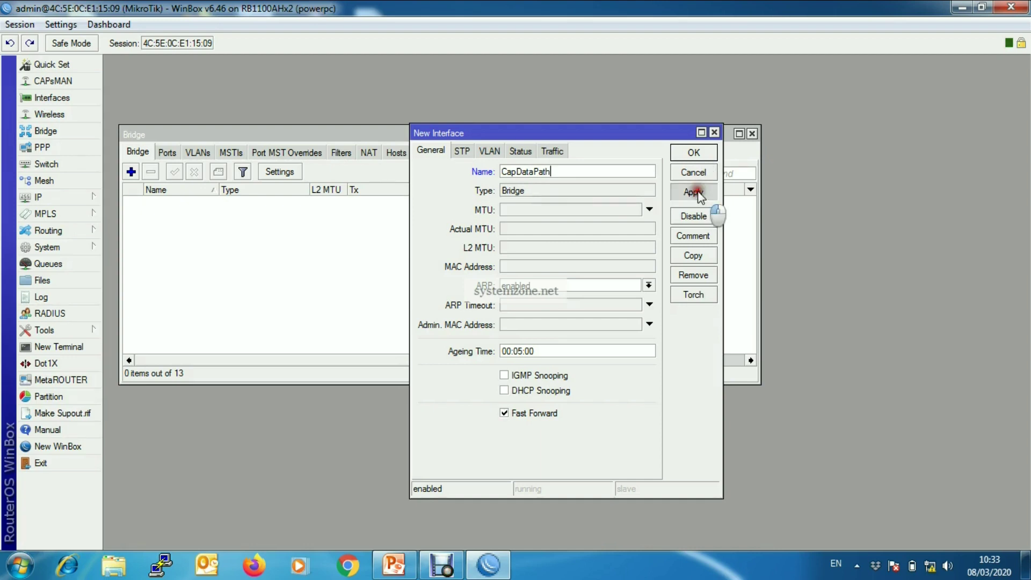
click(694, 152)
- Add the IP address 192.168.70.2/30 on interface ether1
click(751, 133)
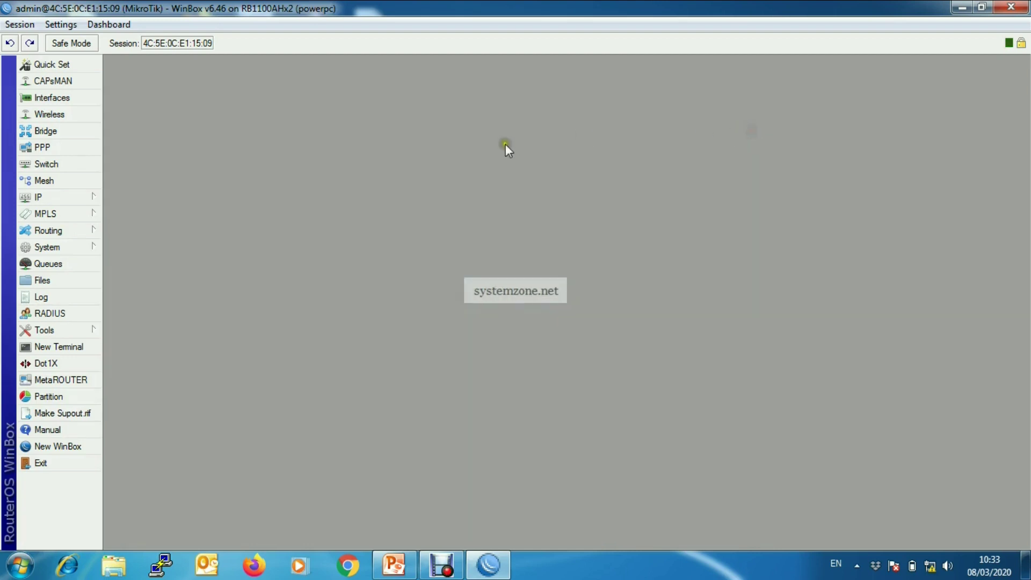
click(92, 197)
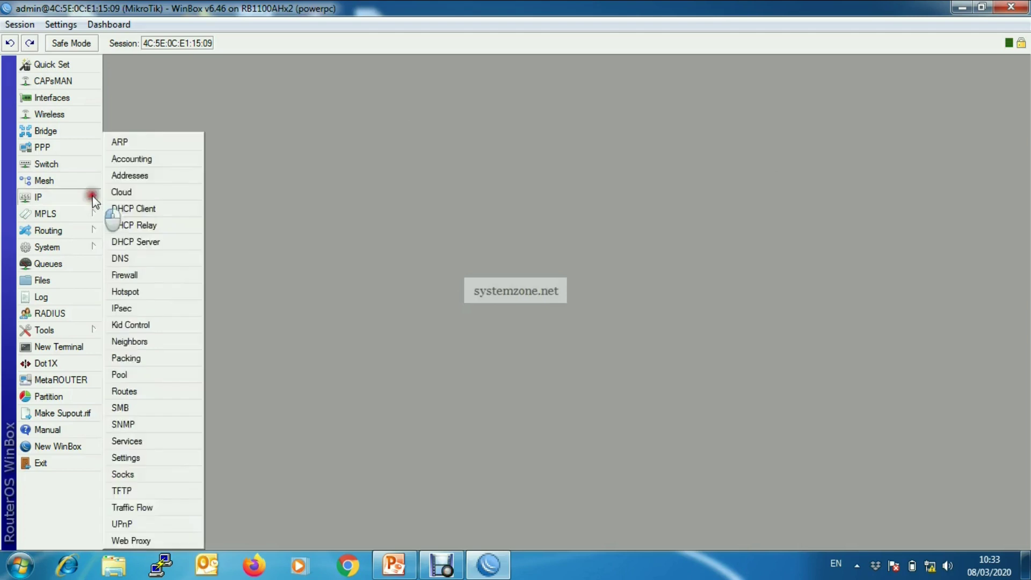
click(177, 181)
click(453, 209)
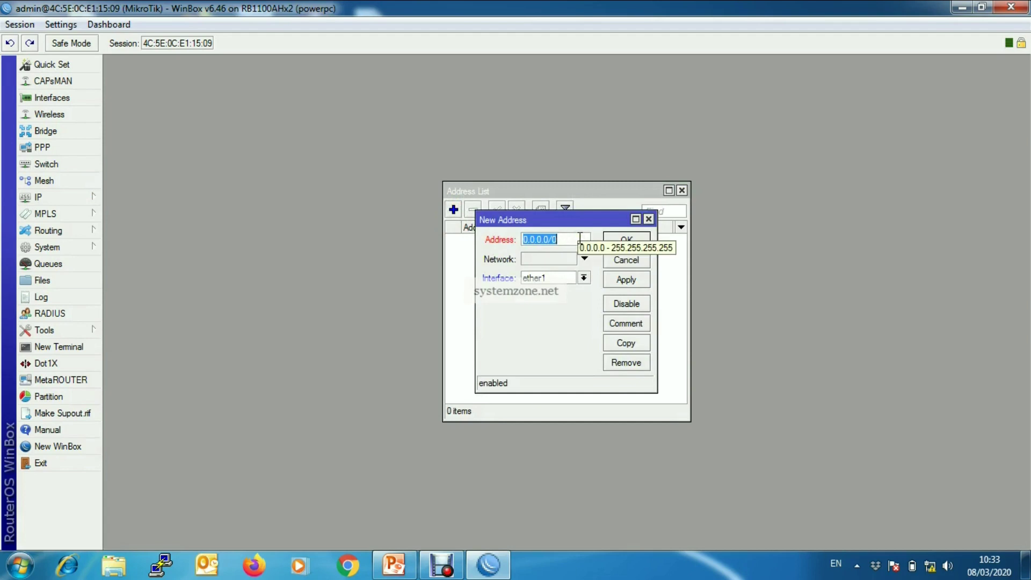
text(1)
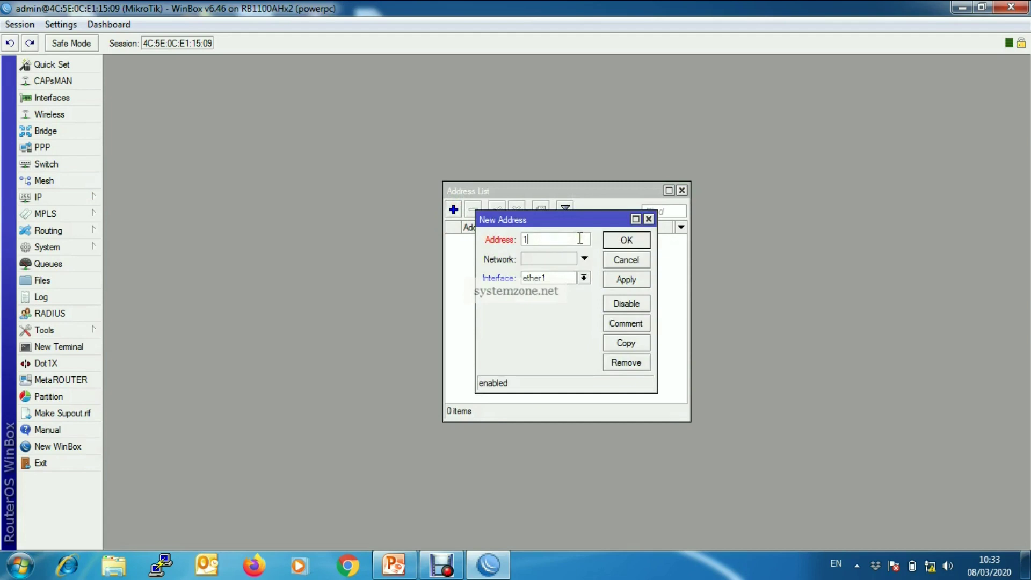
text(92.168.70.2/30)
click(583, 278)
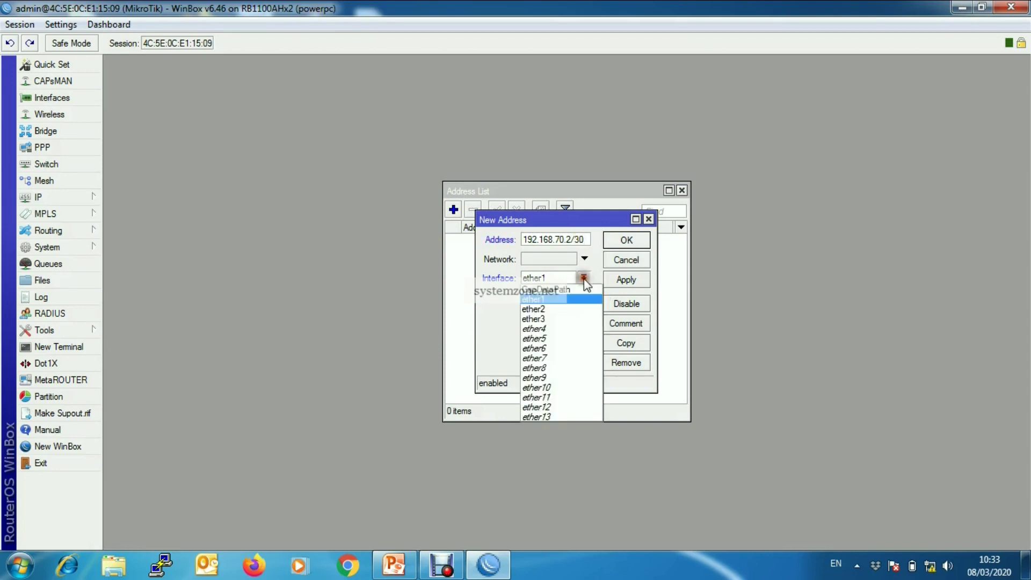
click(563, 293)
click(631, 280)
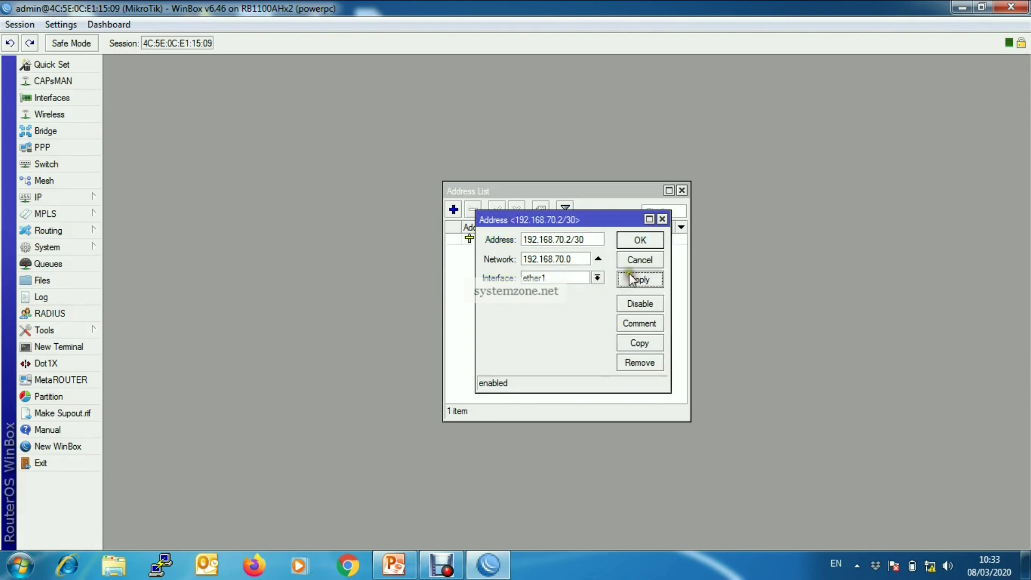
click(633, 240)
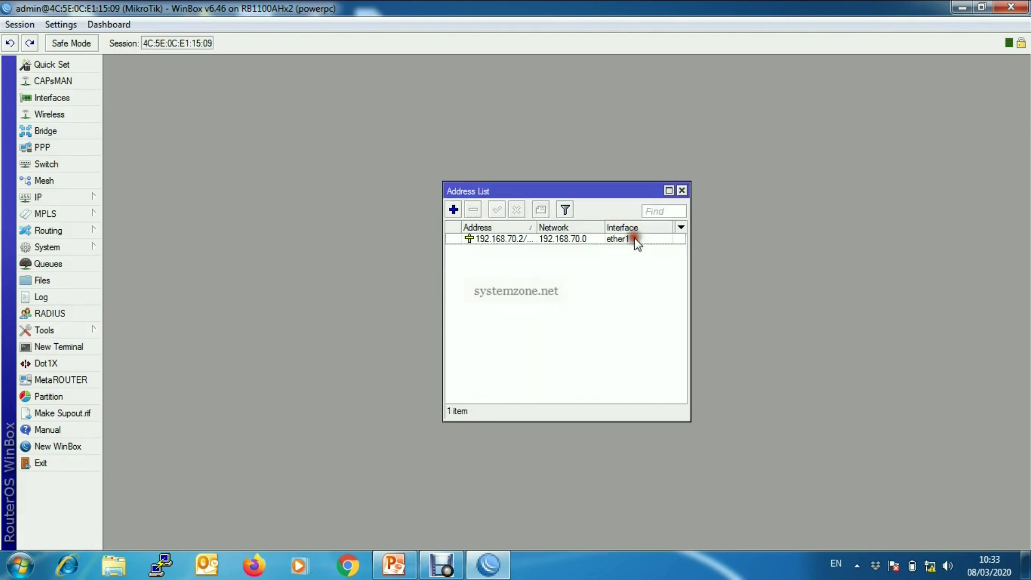
- Add the IP address 10.10.70.1/24 on the CapDataPath bridge
click(453, 209)
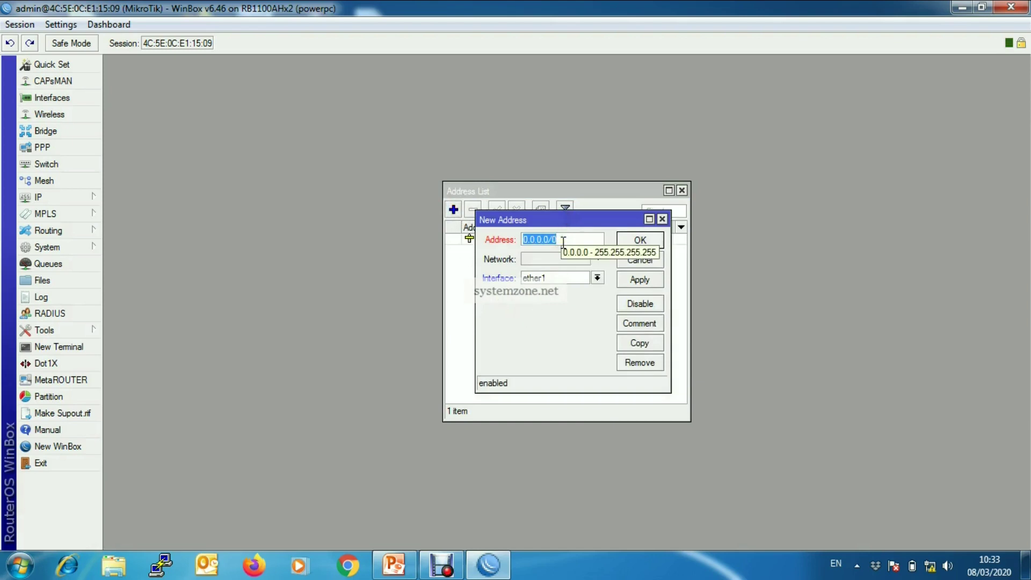
text(10)
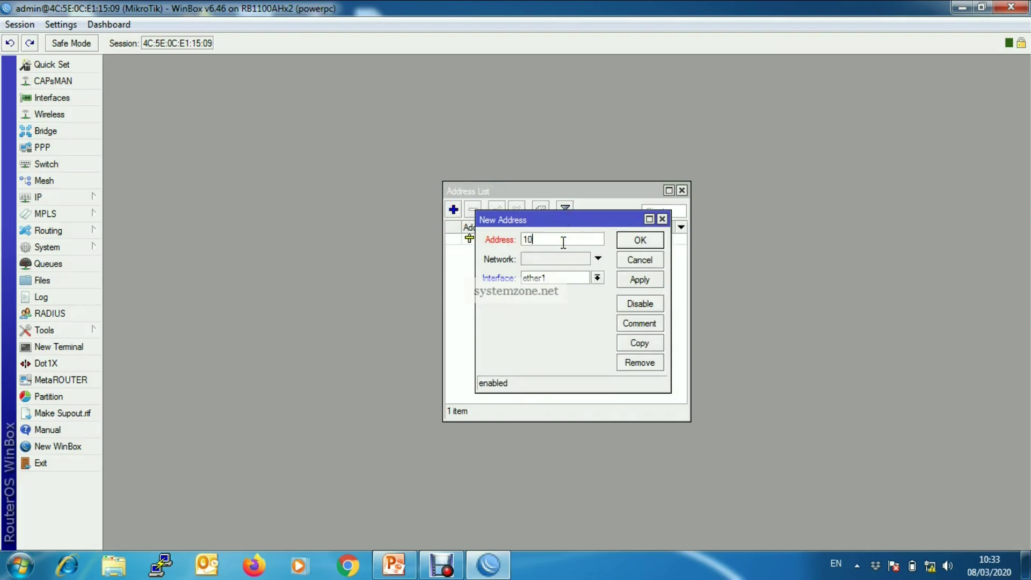
text(.10.70.1/24)
click(590, 278)
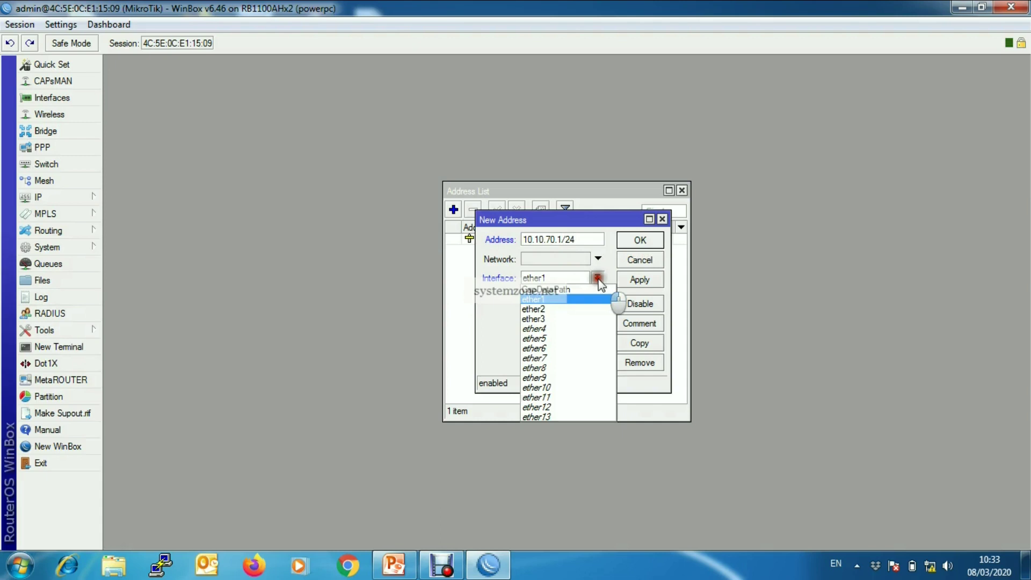
click(568, 290)
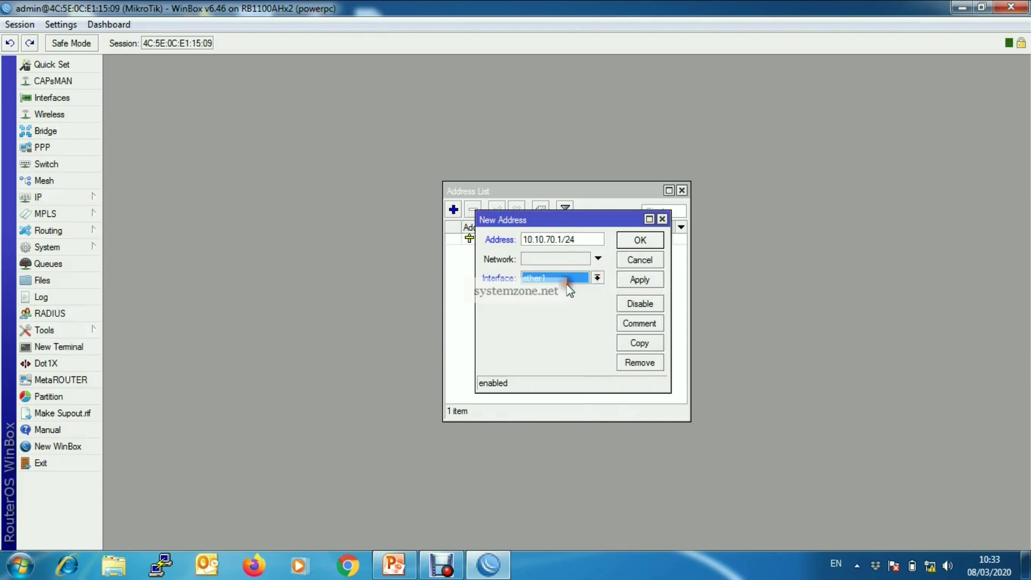
click(597, 278)
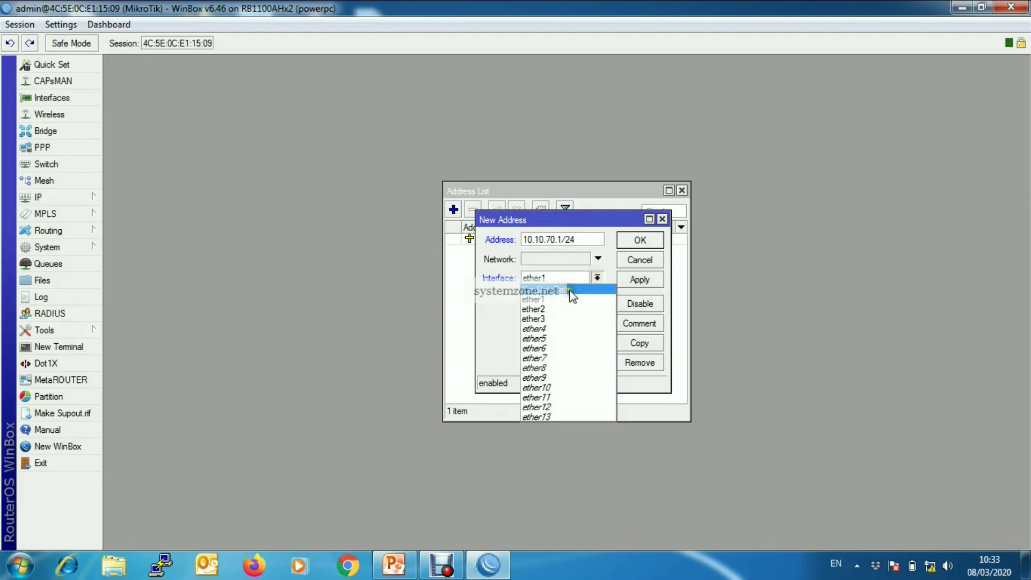
click(569, 290)
click(640, 281)
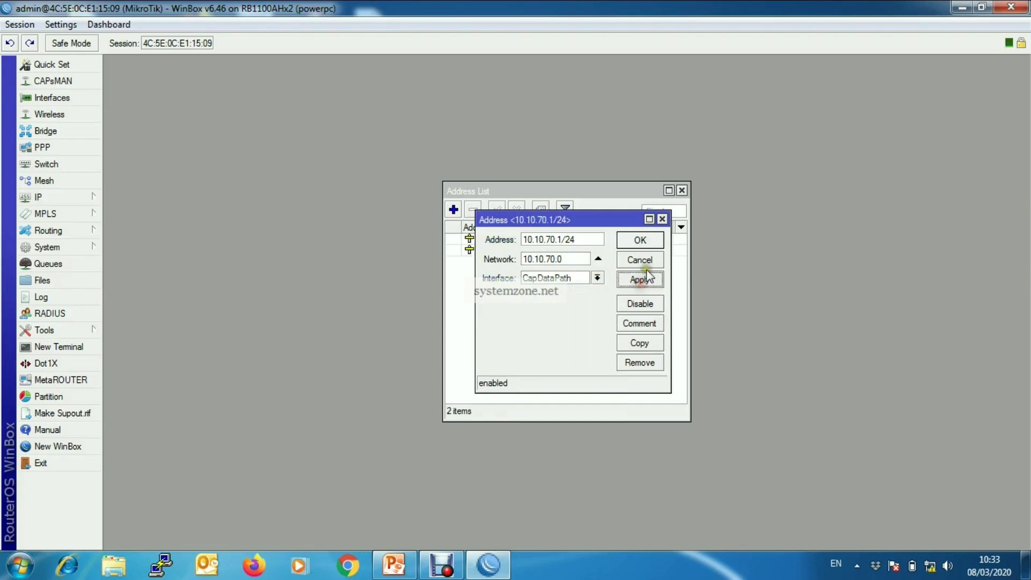
click(641, 240)
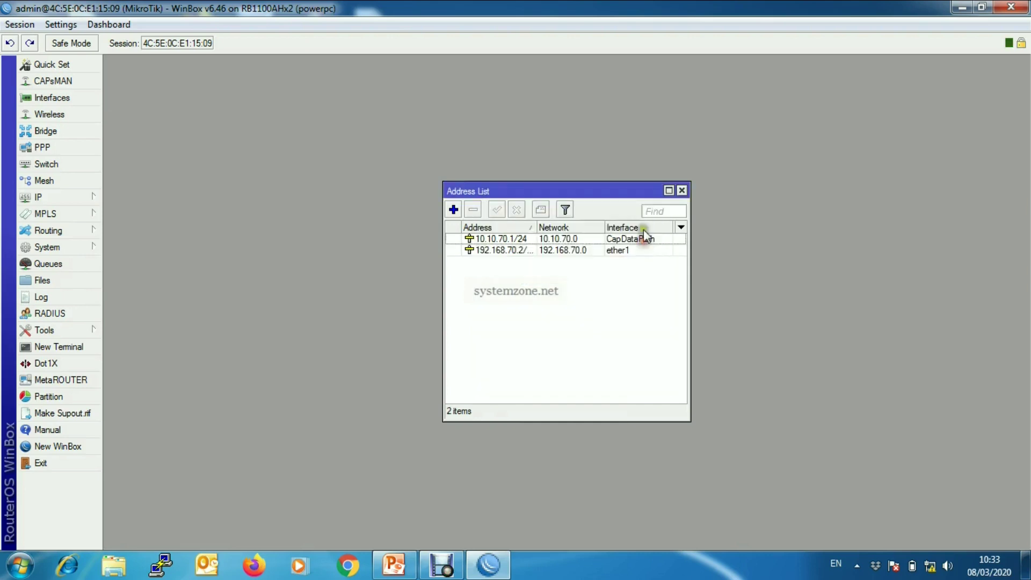
click(682, 191)
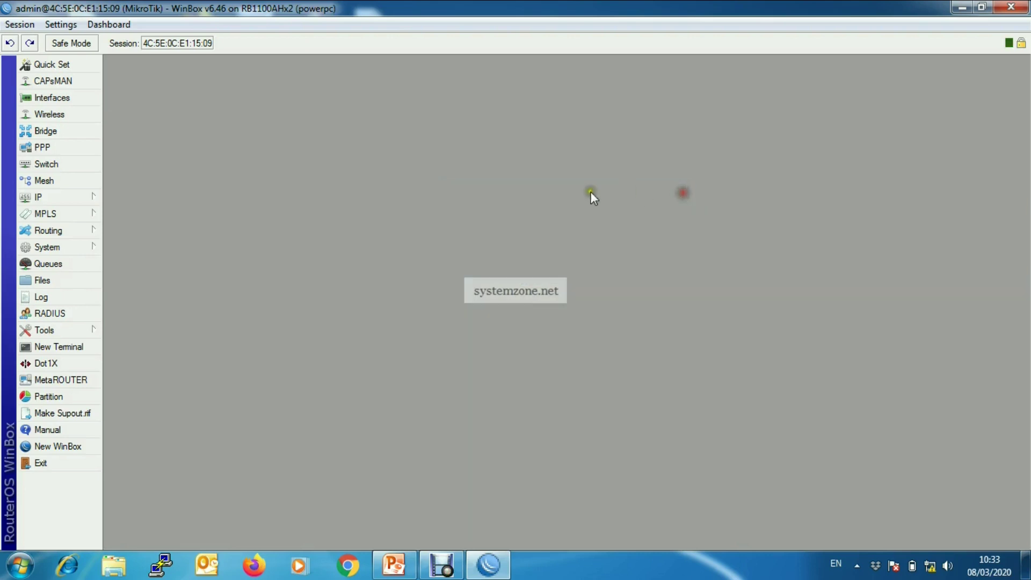
- Set the router's DNS server to 8.8.8.8
click(88, 199)
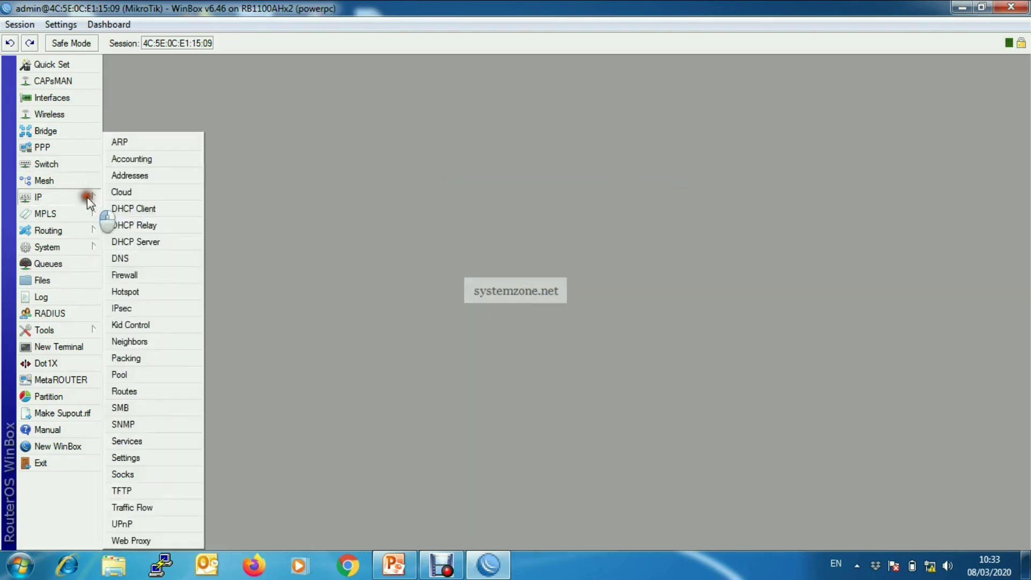
click(163, 263)
double_click(584, 200)
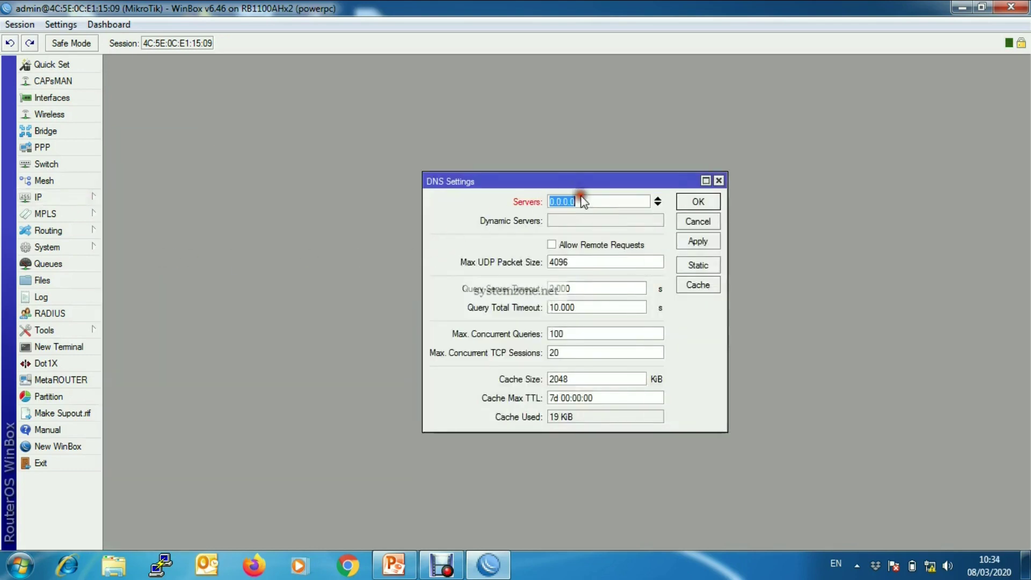
text(8.8.8.8)
click(697, 244)
click(697, 202)
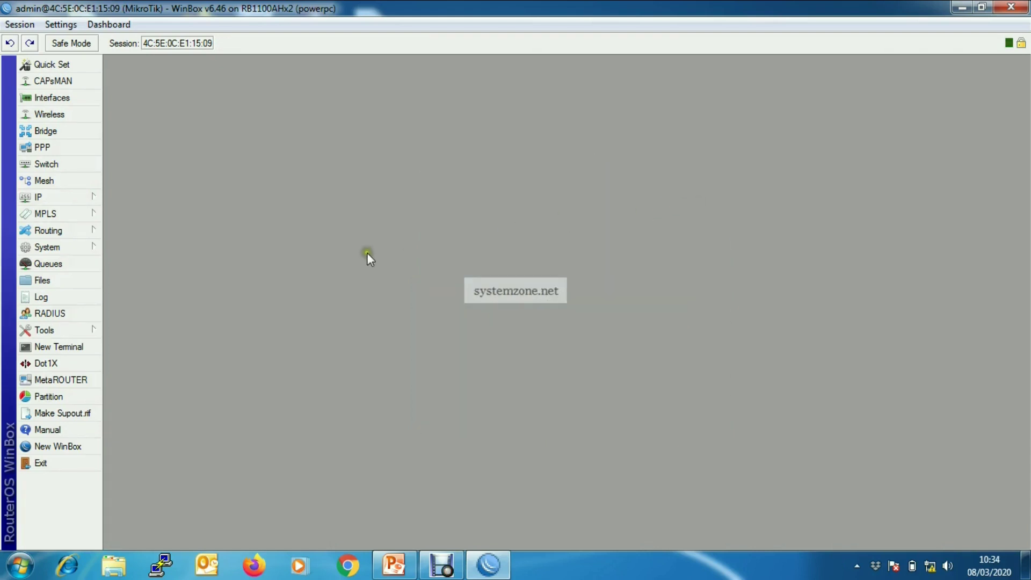
- Add a default route 0.0.0.0/0 with gateway 192.168.70.1
click(91, 198)
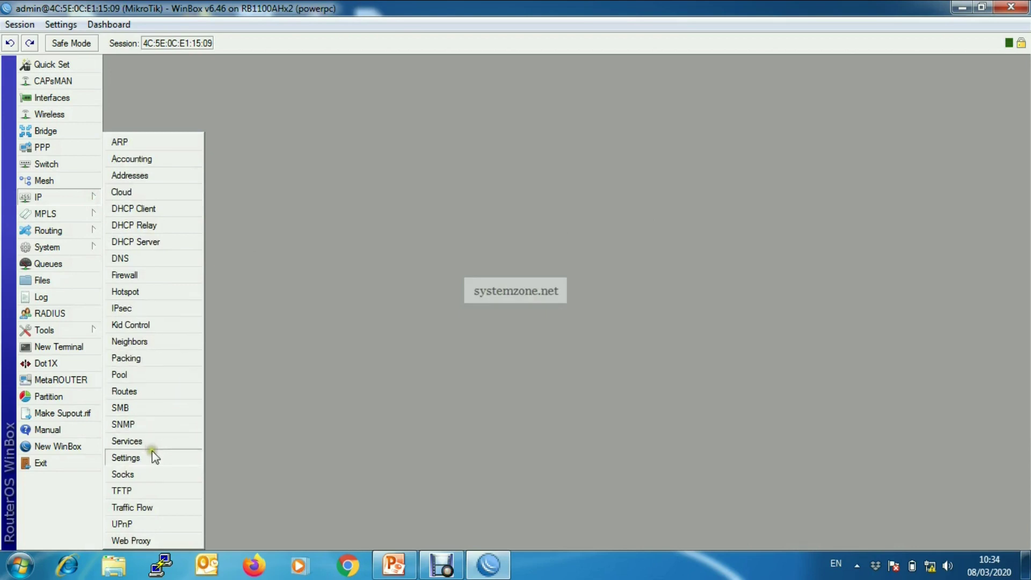
click(160, 391)
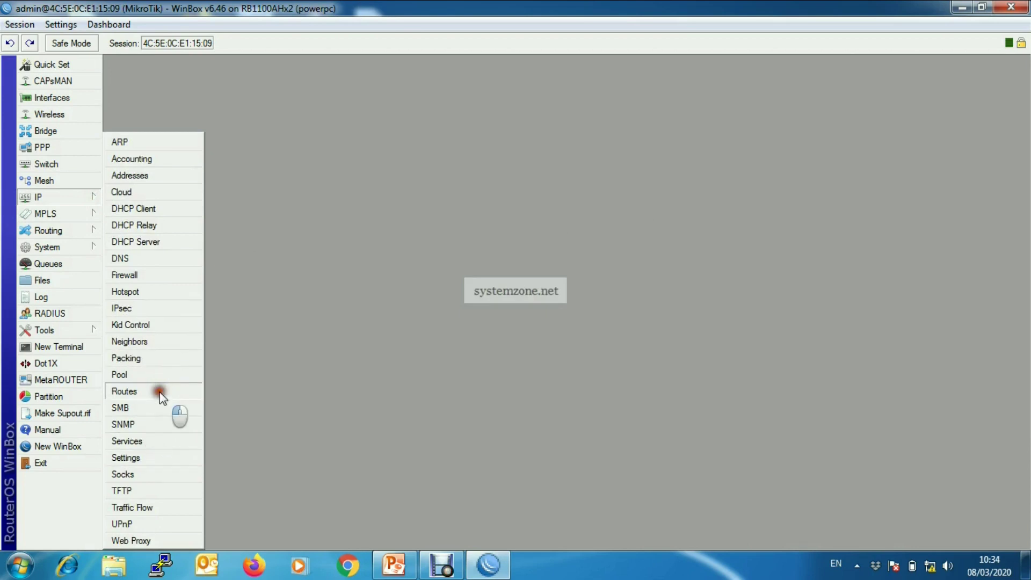
click(318, 218)
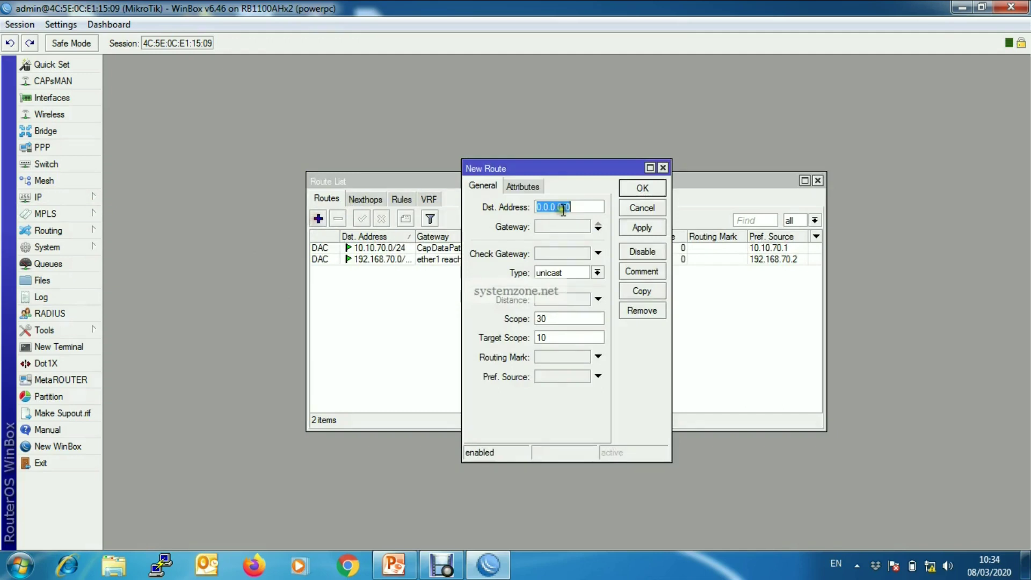
click(557, 227)
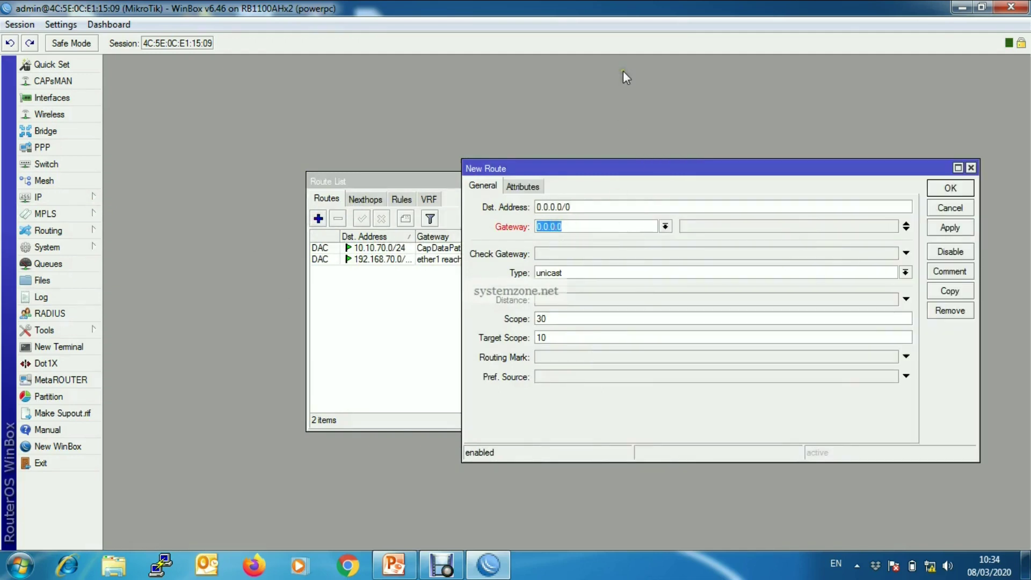
text(192.168.70.1)
click(960, 228)
- Run 'ping google.com' in a new terminal and get replies from 142.250.4.100
click(949, 189)
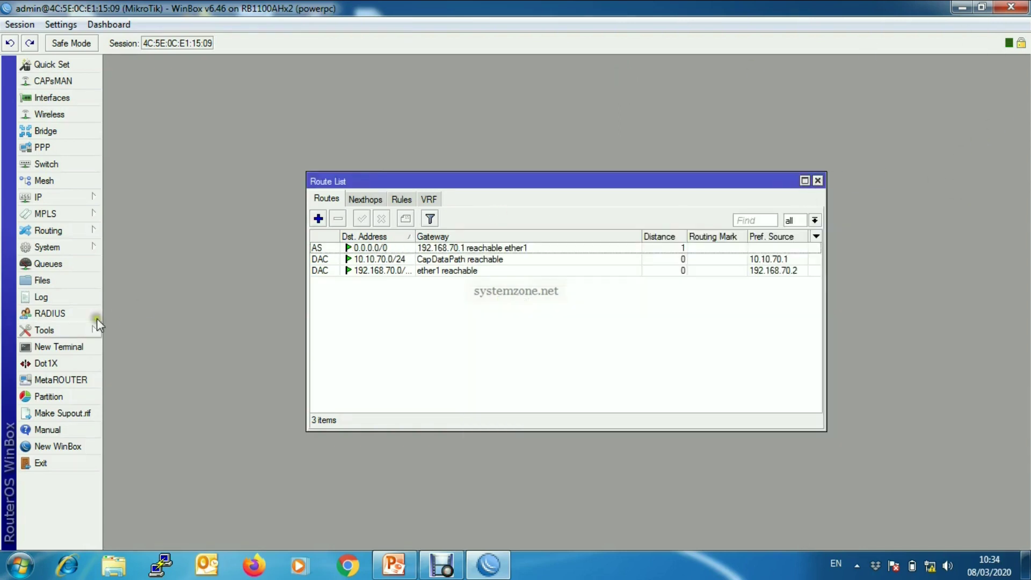
click(83, 351)
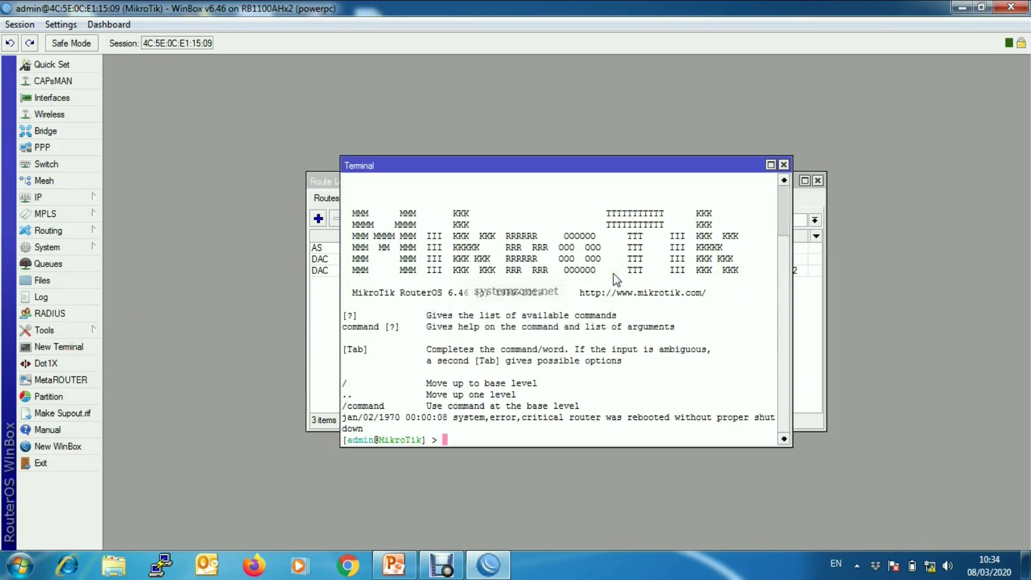
text(ping google.com)
key(Return)
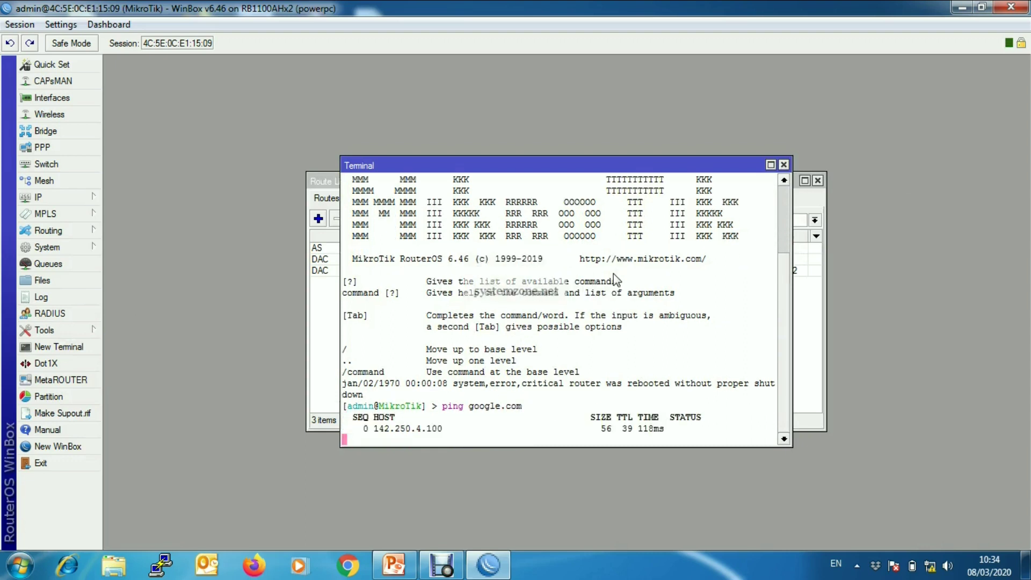
- Close Terminal and Route List, then add a masquerade rule under Firewall NAT
click(784, 165)
click(817, 180)
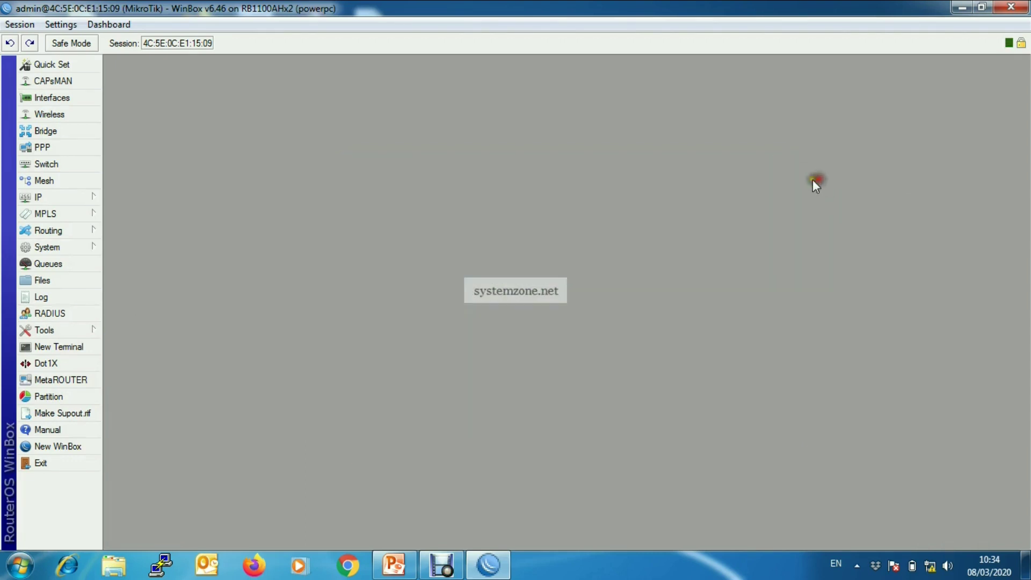
click(87, 202)
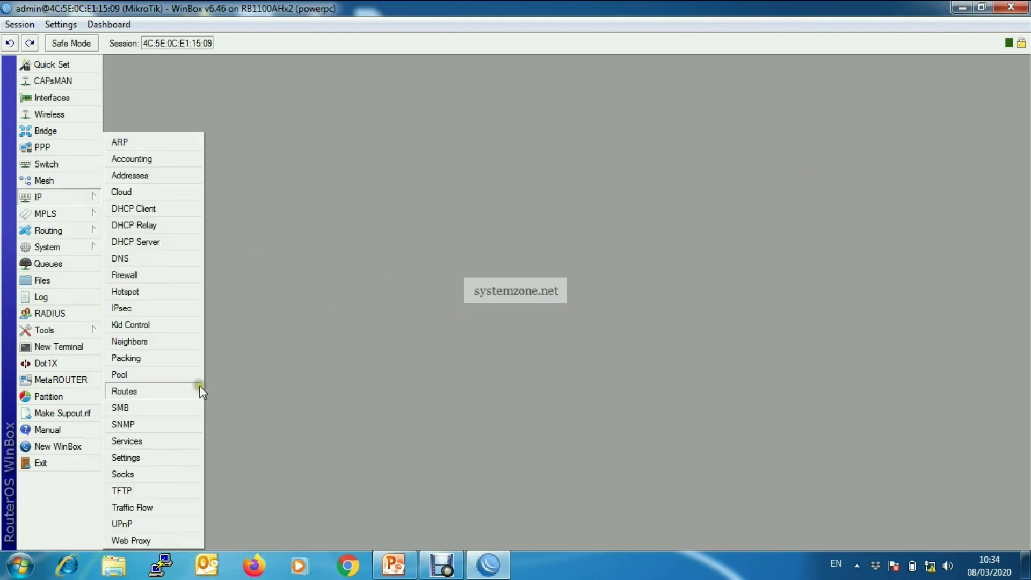
click(166, 276)
click(286, 200)
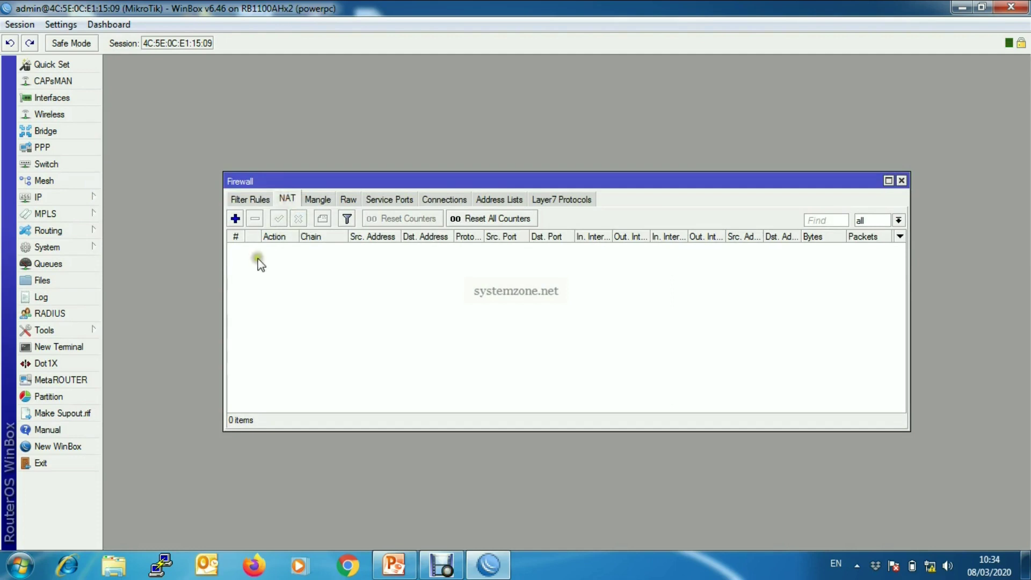
click(235, 219)
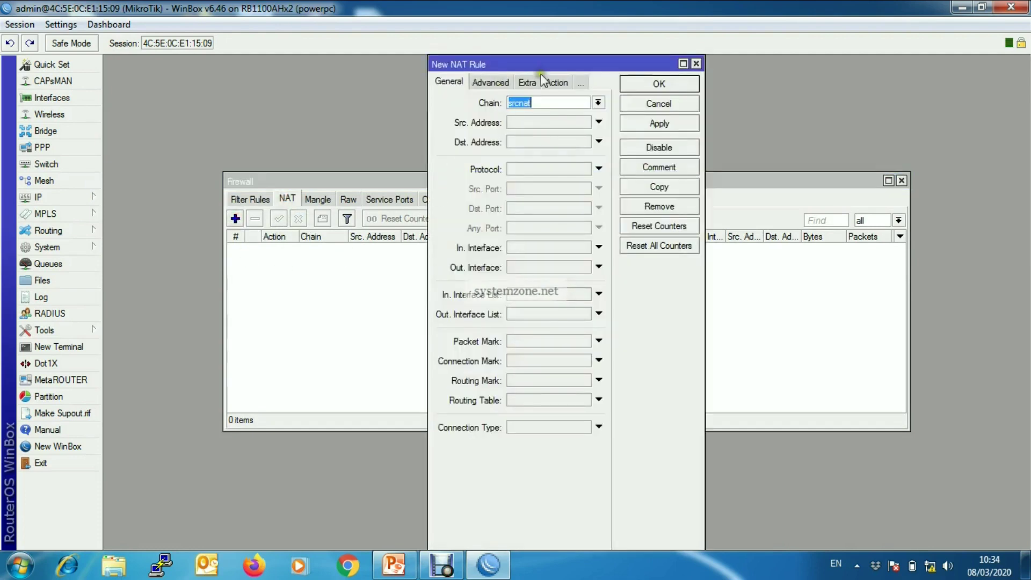
click(554, 81)
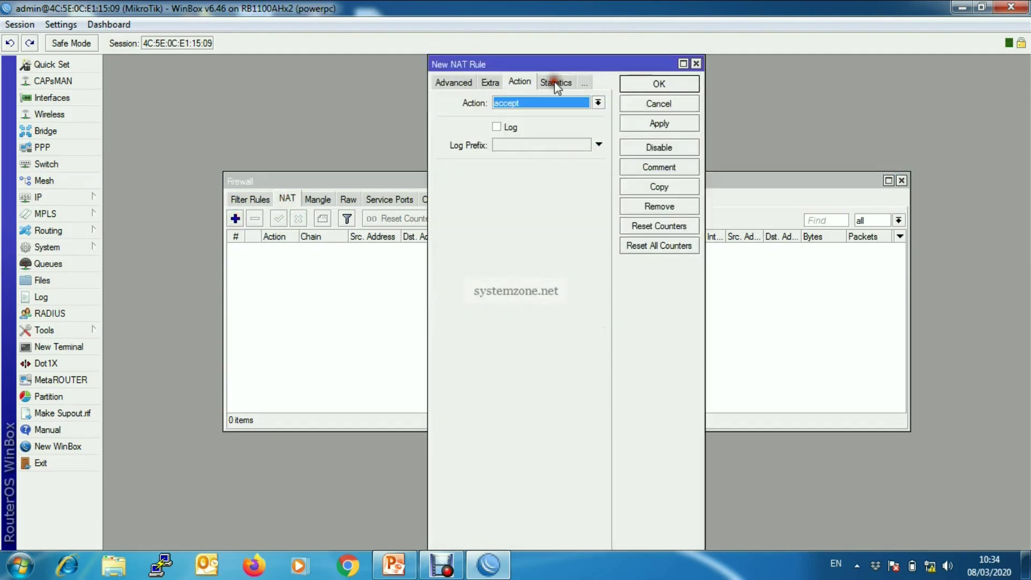
click(598, 103)
click(539, 168)
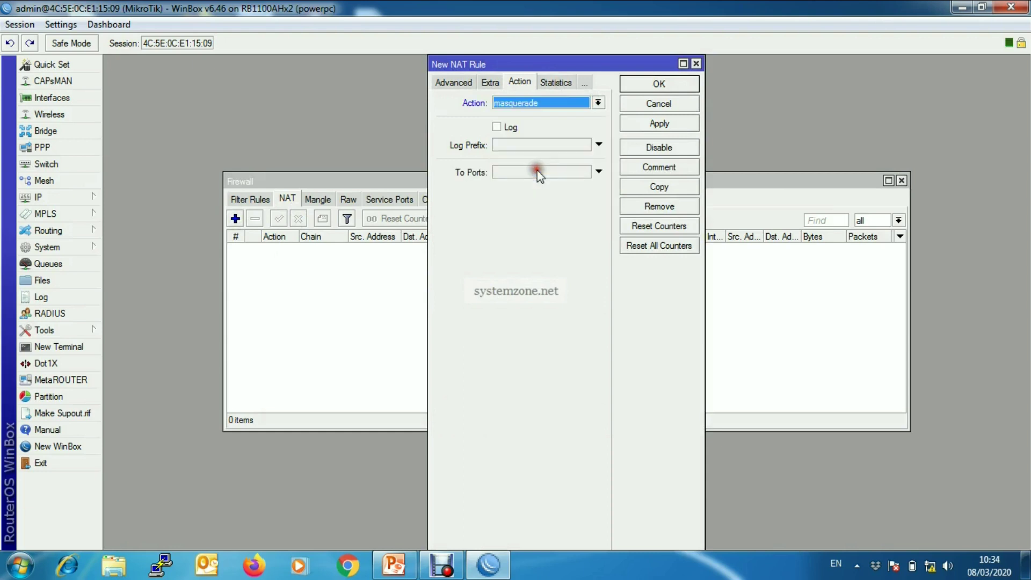
click(650, 124)
click(649, 86)
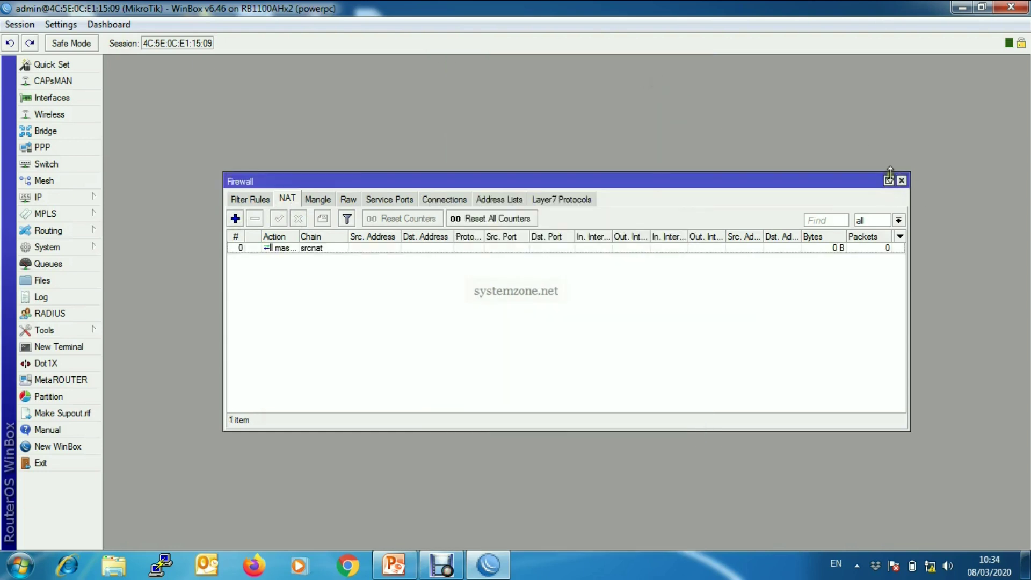
click(900, 180)
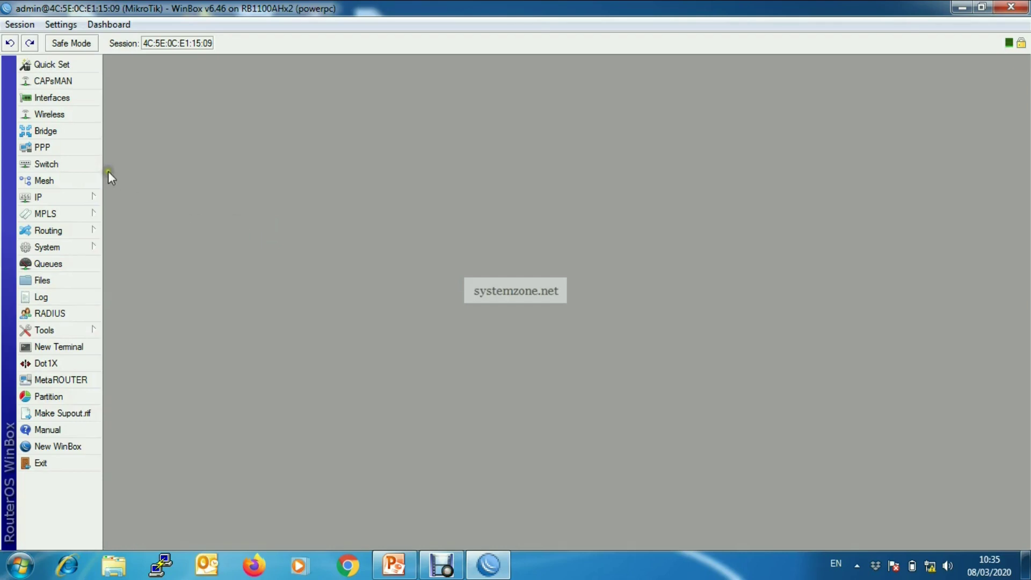
- Start the DHCP Setup wizard on the CapDataPath interface
click(81, 197)
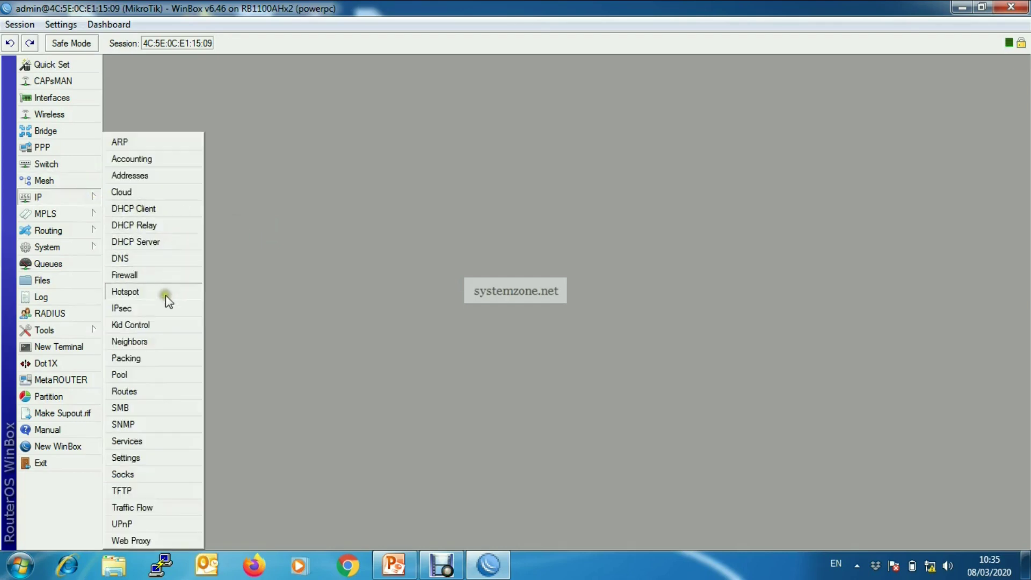
click(164, 242)
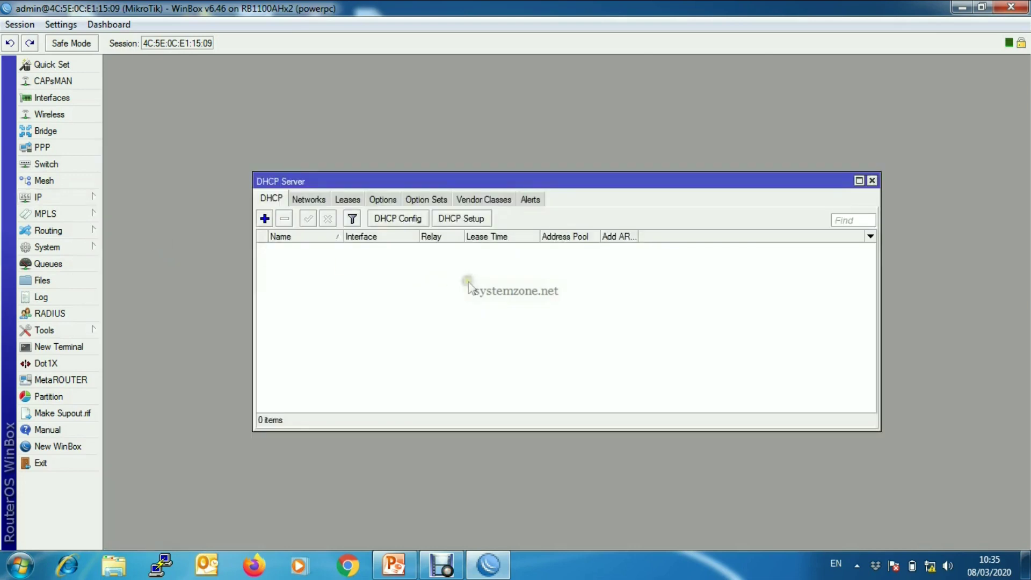
click(467, 219)
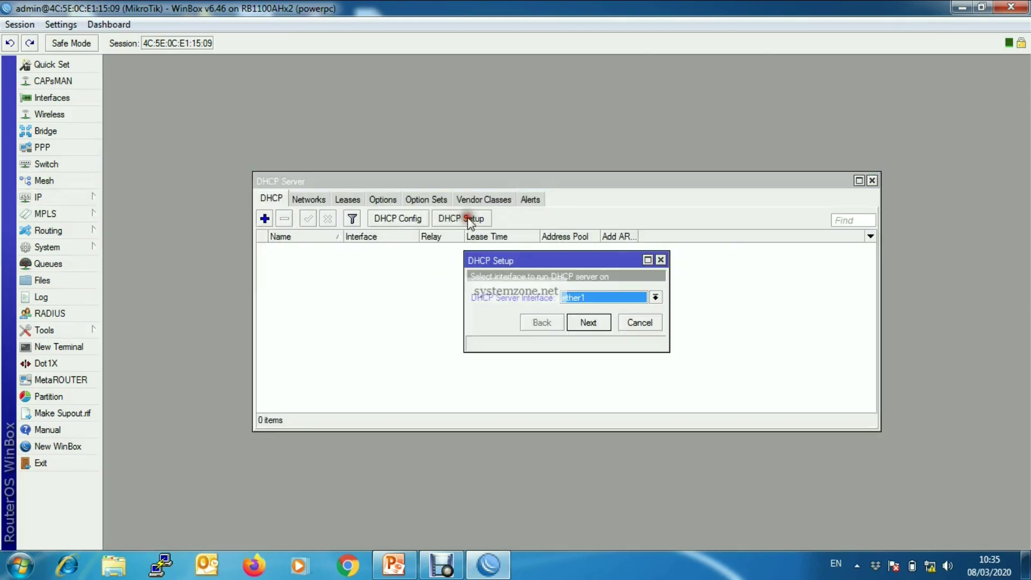
click(655, 297)
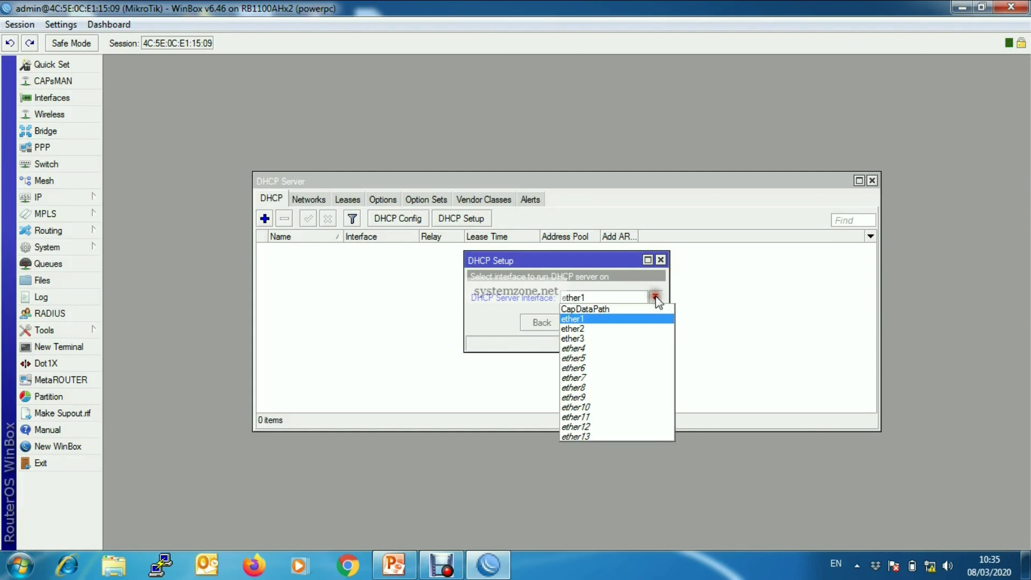
click(619, 310)
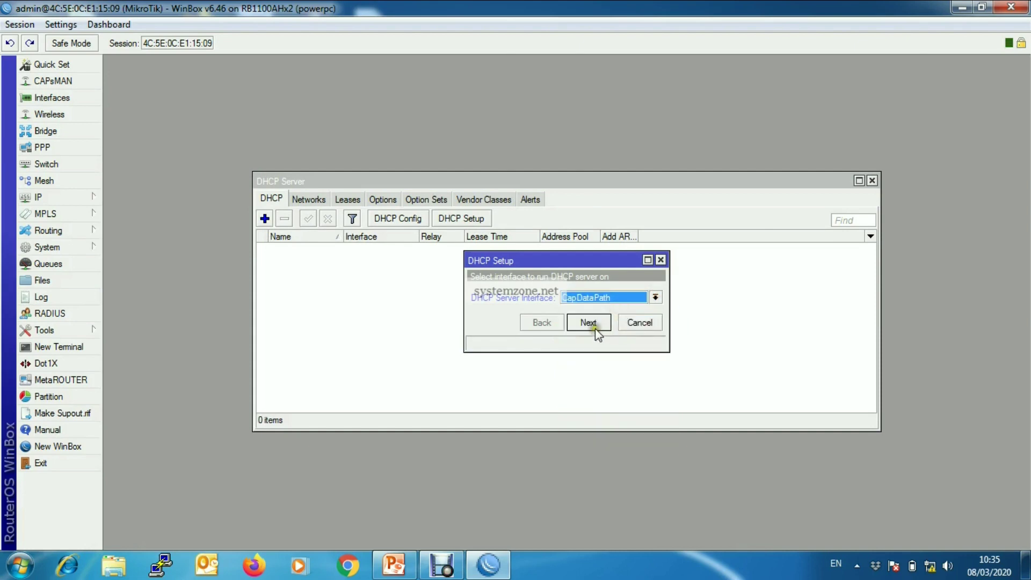
click(589, 322)
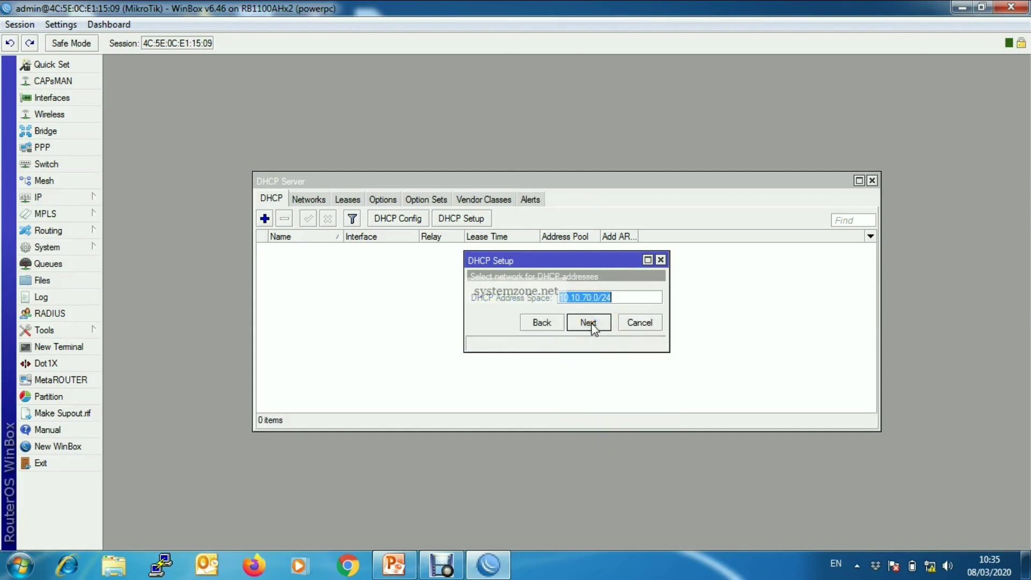
- Accept 10.10.70.0/24, gateway 10.10.70.1, pool 10.10.70.2-254, DNS 8.8.8.8, 10-minute leases
click(589, 323)
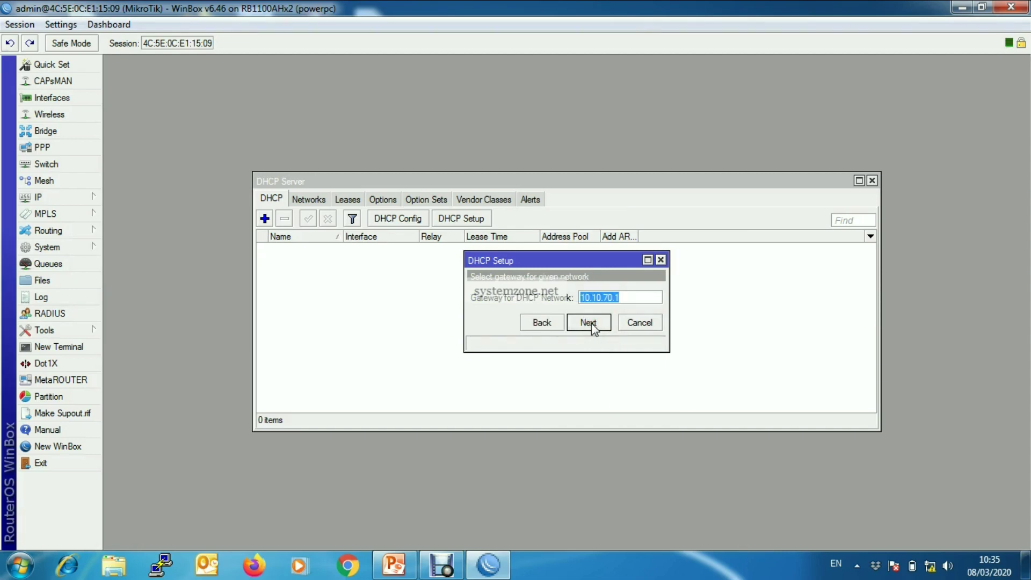
click(589, 322)
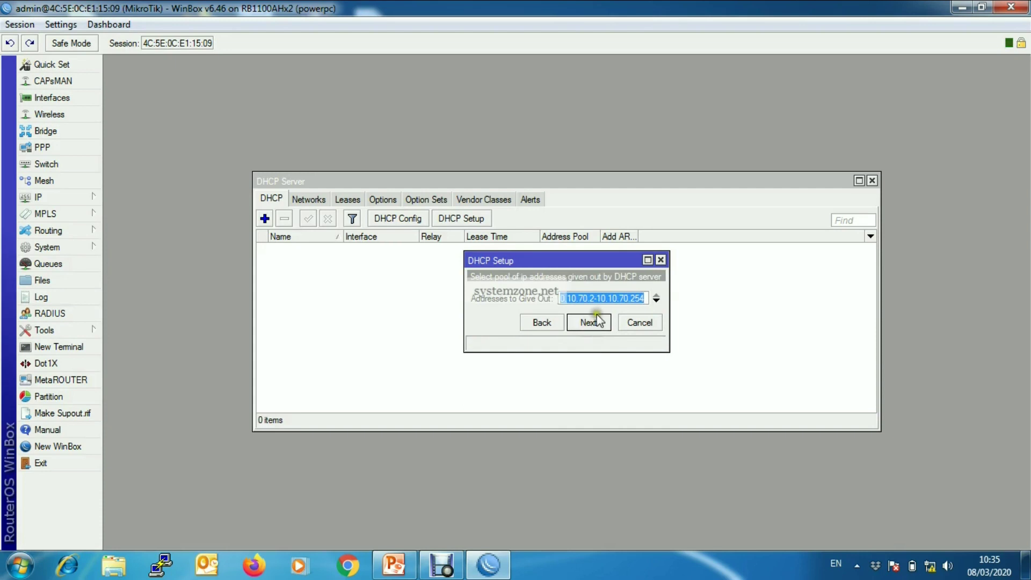
click(599, 327)
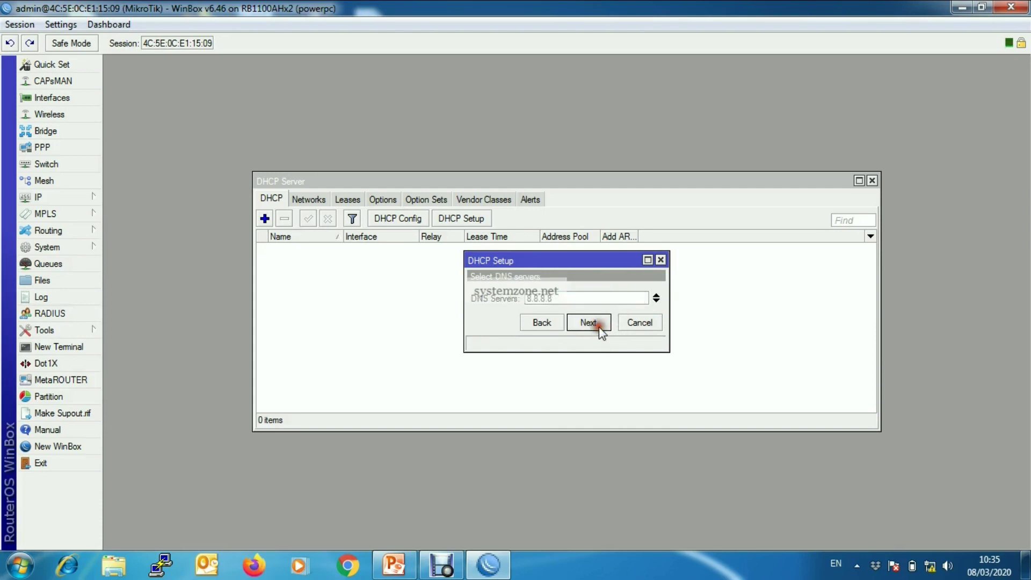
click(598, 327)
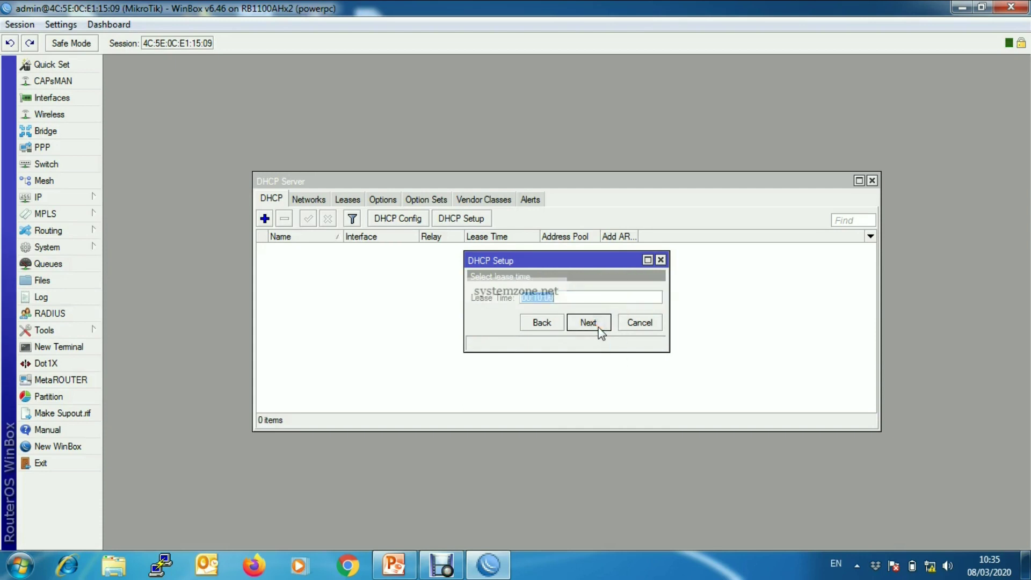
click(596, 325)
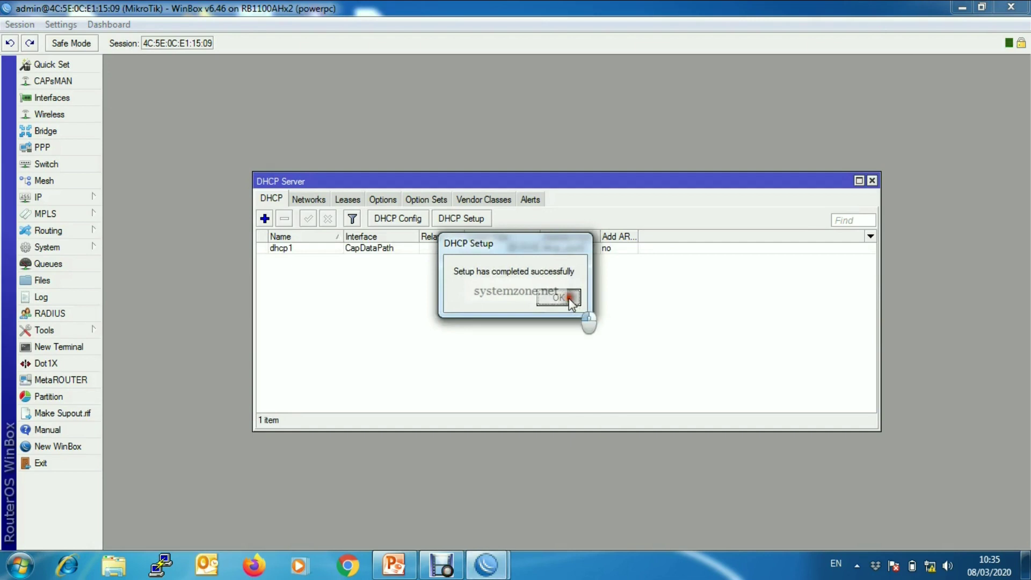
click(584, 292)
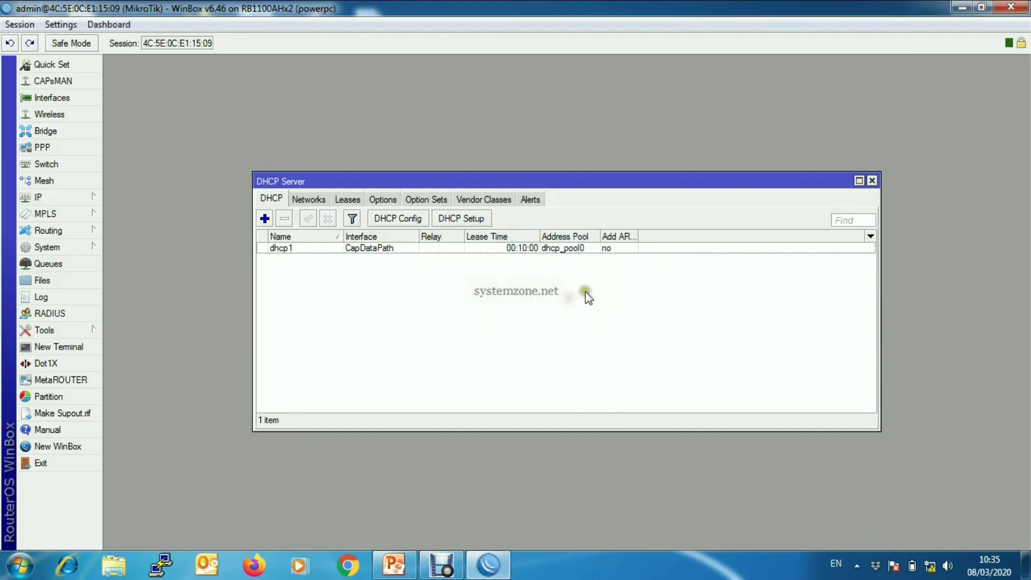
click(872, 181)
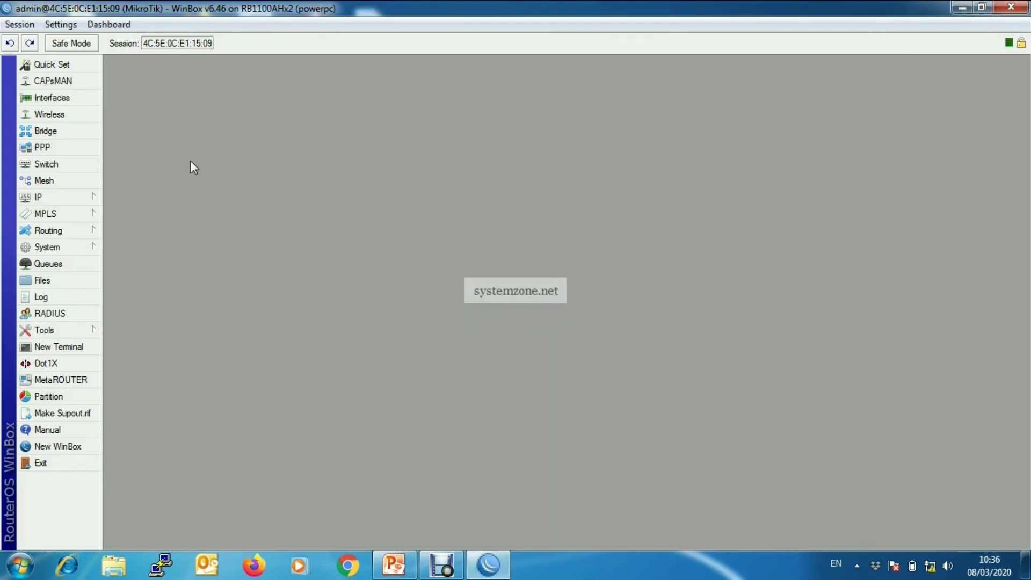
- Arrange the CAPsMAN window and start a new CAPs configuration
click(86, 81)
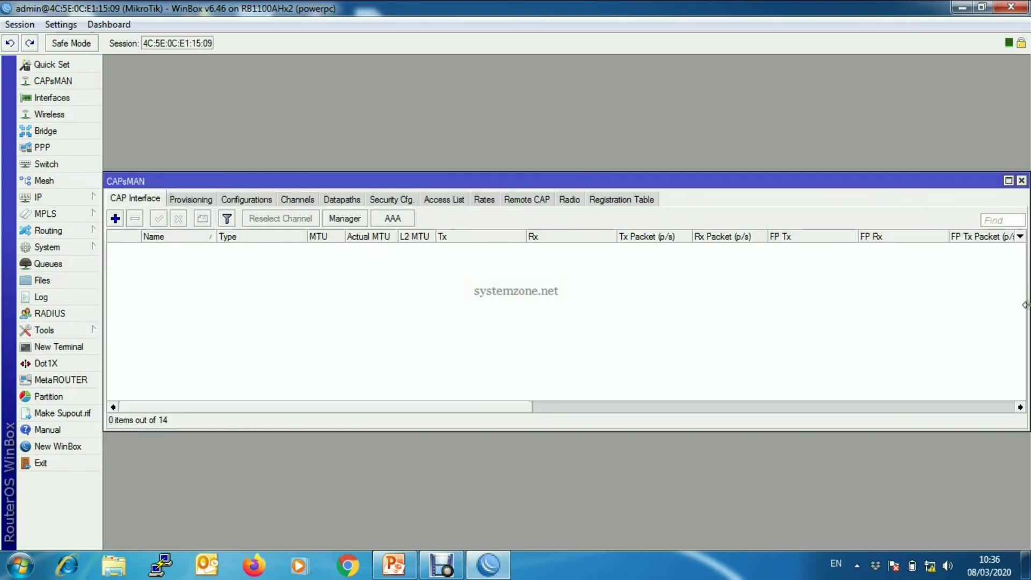
drag(1025, 305, 886, 310)
drag(419, 181, 429, 156)
click(254, 173)
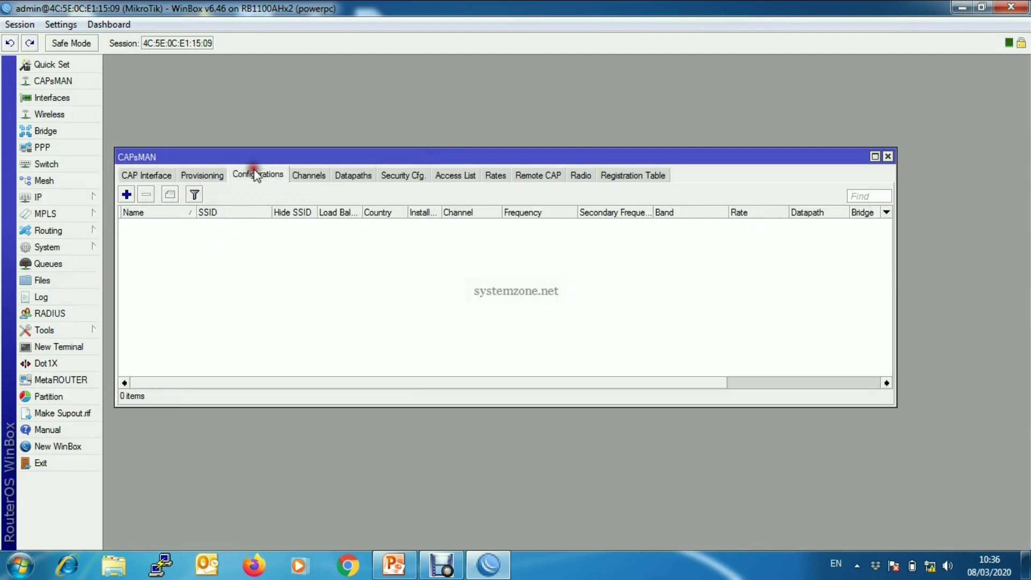
click(127, 195)
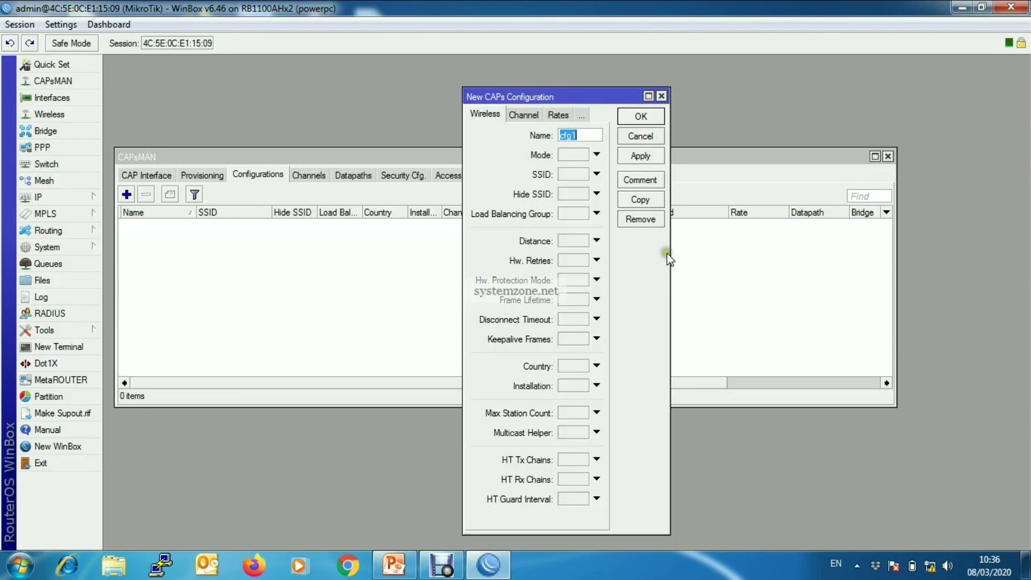
- Name the configuration CAPs Conf, set mode ap and SSID MikroTik CAP
drag(666, 254, 811, 255)
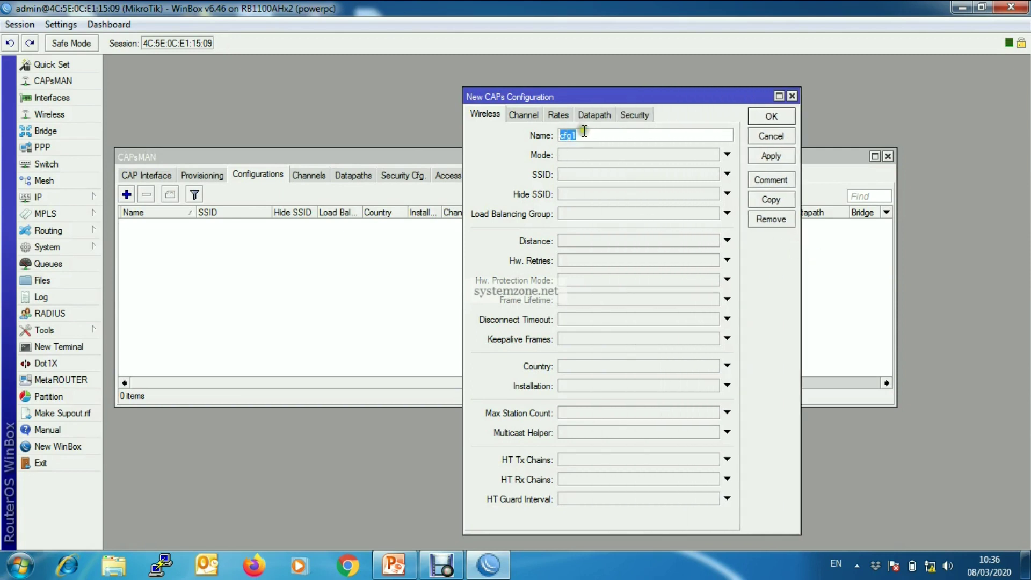
key(BackSpace)
click(607, 153)
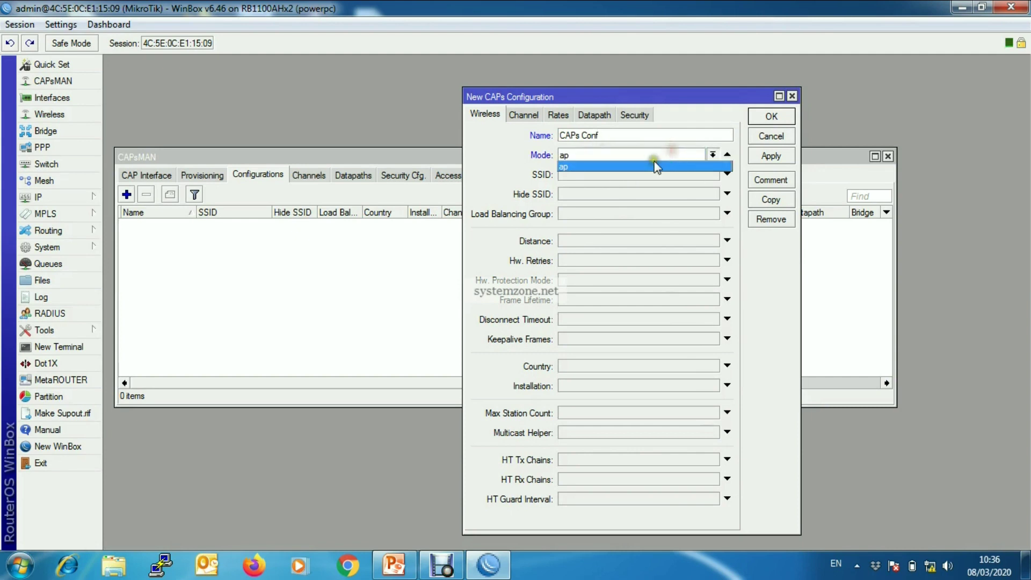
click(626, 167)
click(624, 174)
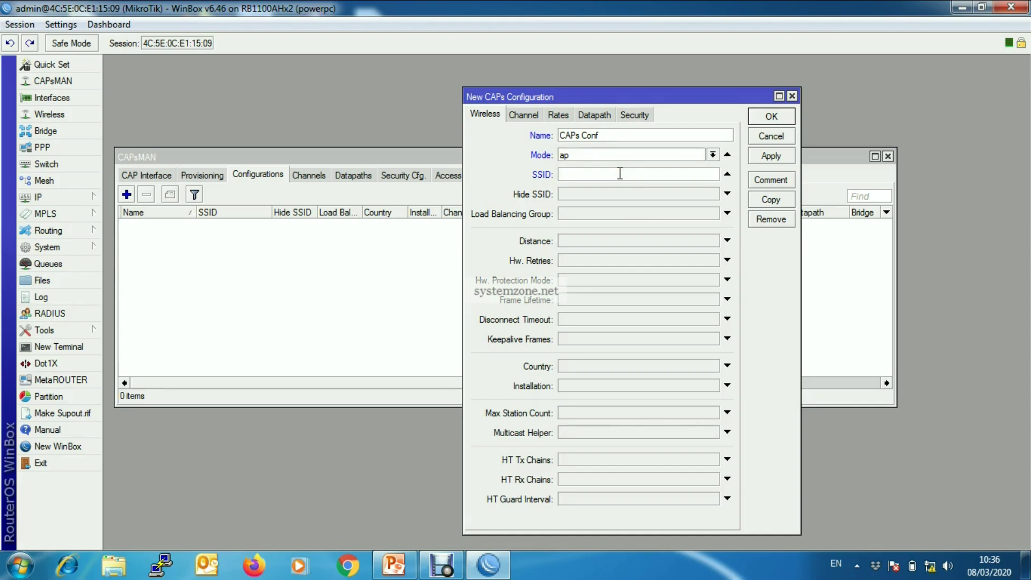
text(ikroTik CAP)
- Set the configuration's datapath bridge to CapDataPath
click(594, 114)
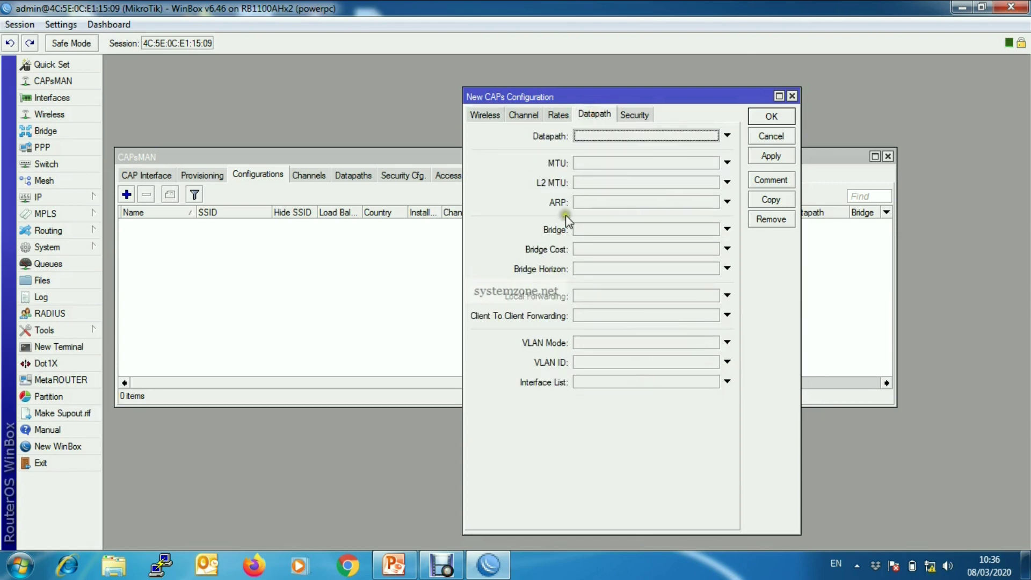
click(615, 229)
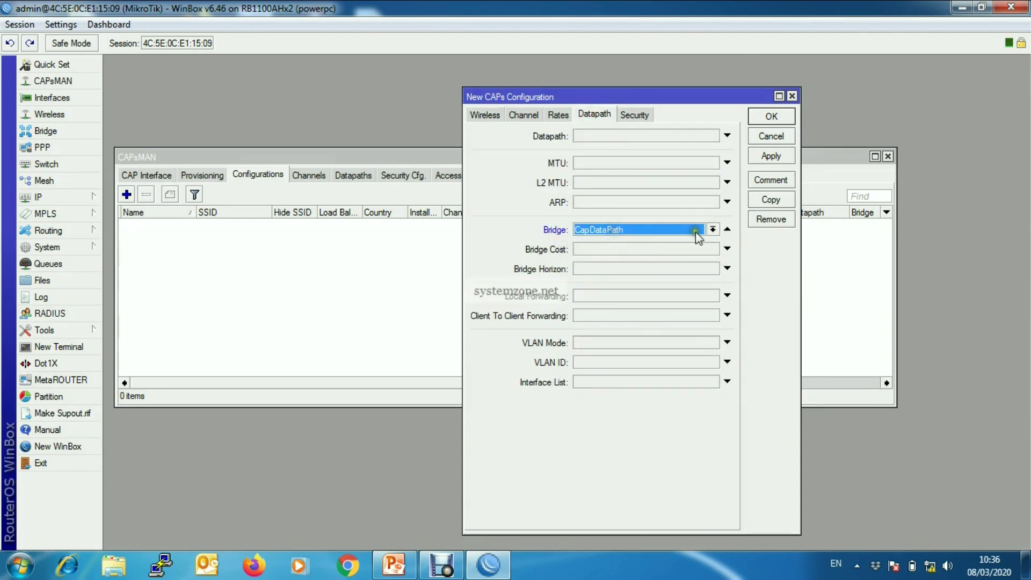
click(712, 229)
click(654, 239)
- Set security to WPA2 PSK with aes ccm encryption and aes ccm group encryption
click(633, 115)
click(701, 94)
drag(701, 95, 695, 92)
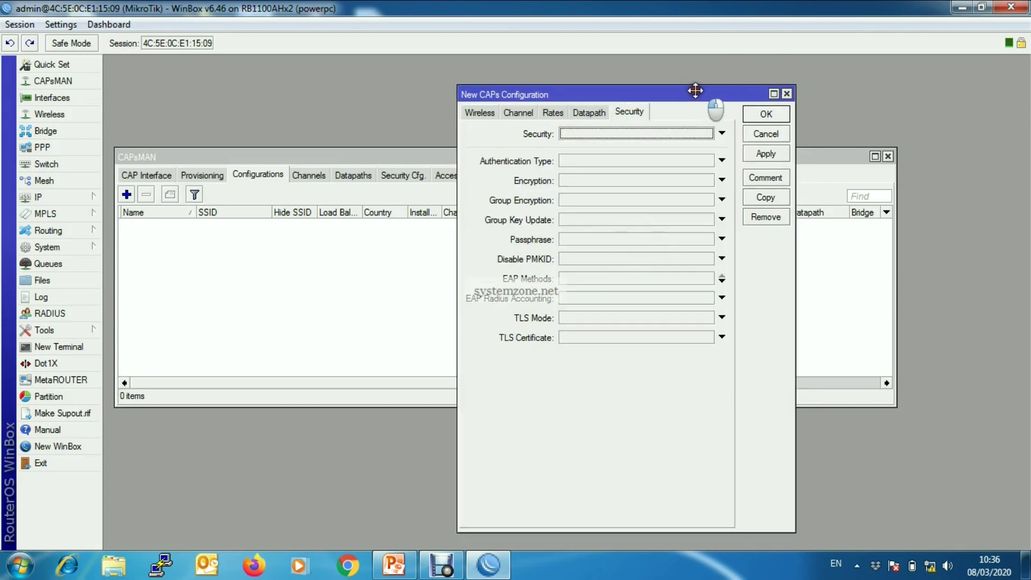
click(583, 163)
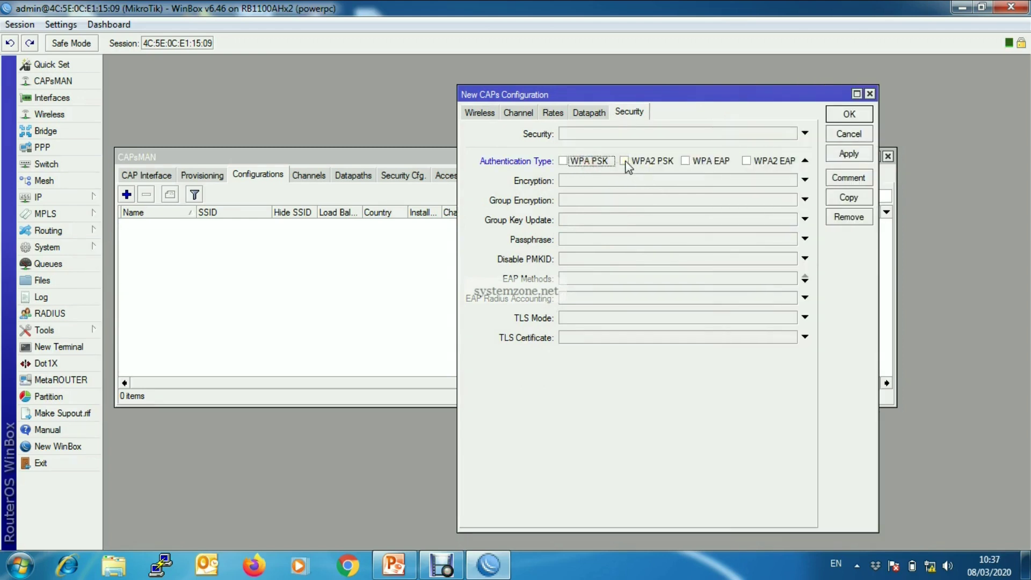
click(623, 162)
click(584, 183)
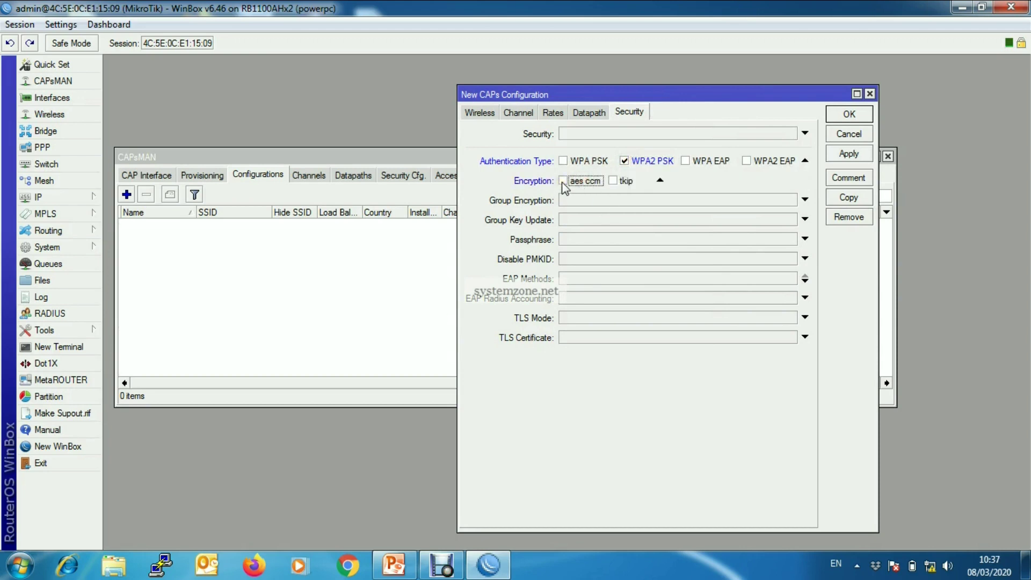
click(562, 181)
click(591, 200)
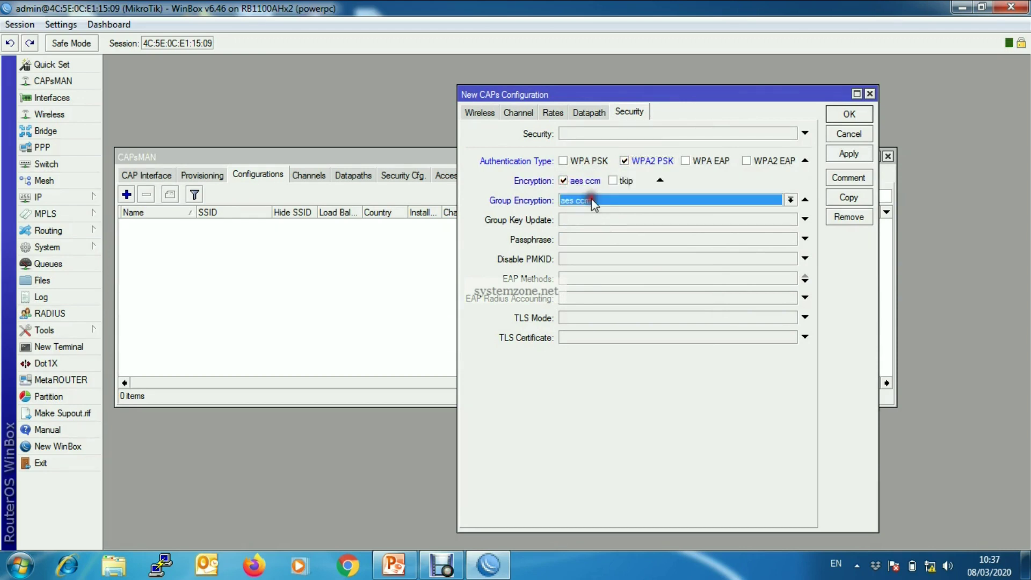
click(616, 198)
click(594, 211)
- Enter the Wi-Fi passphrase and save CAPs Conf
click(591, 238)
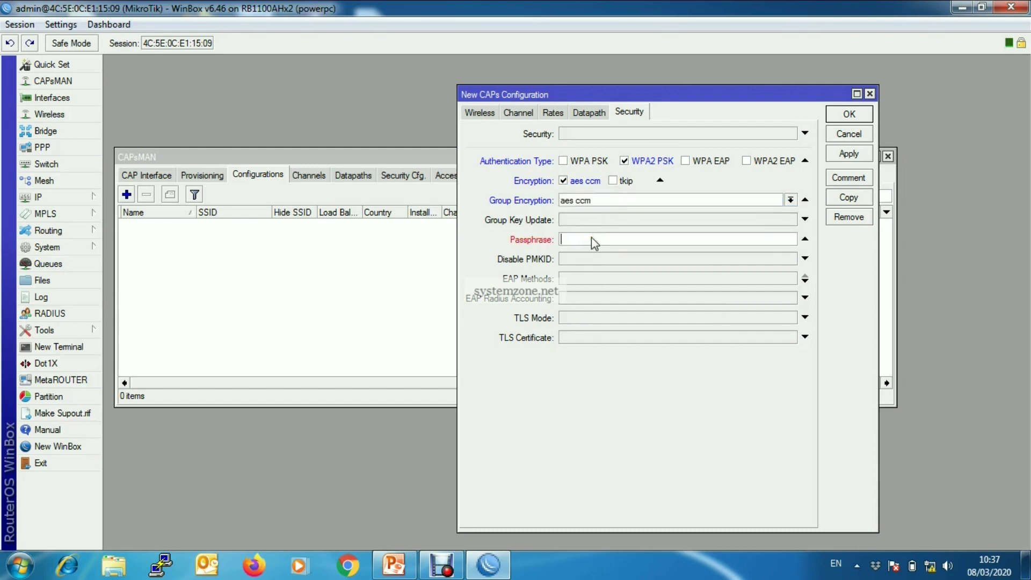
click(849, 153)
click(849, 114)
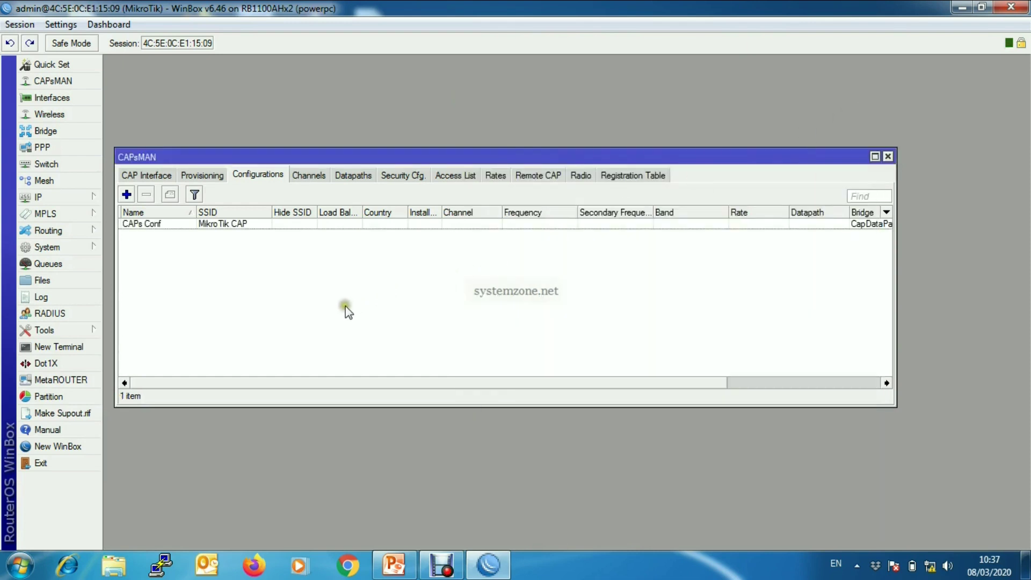
- Add a provisioning rule: action create dynamic enabled, master configuration CAPs Conf
click(203, 175)
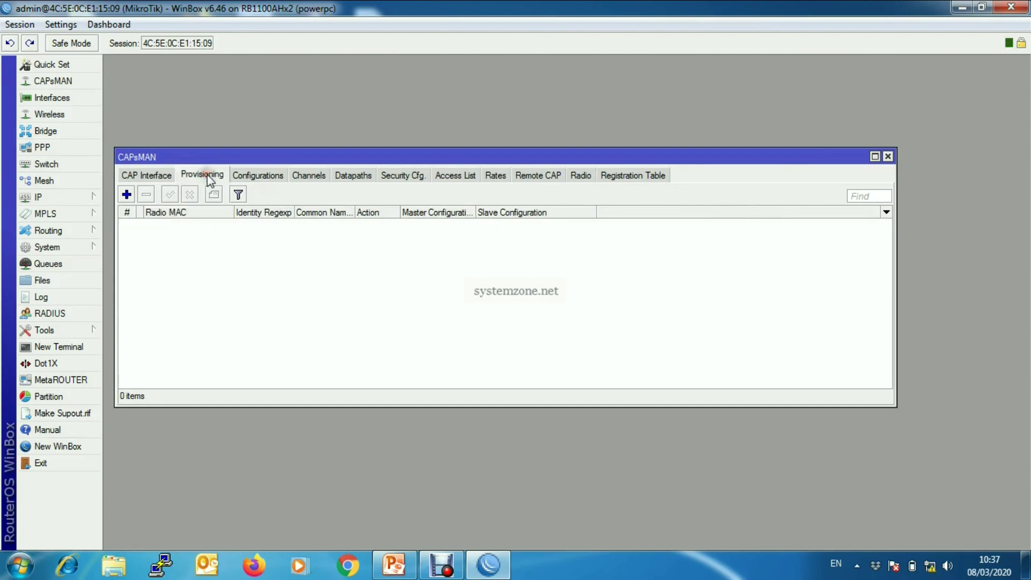
click(126, 195)
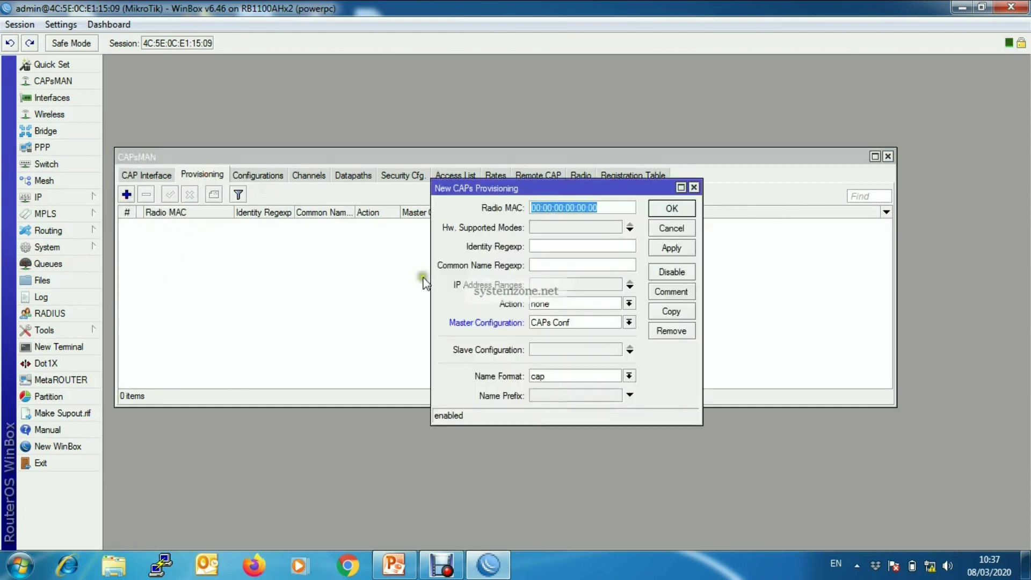
drag(529, 184, 504, 155)
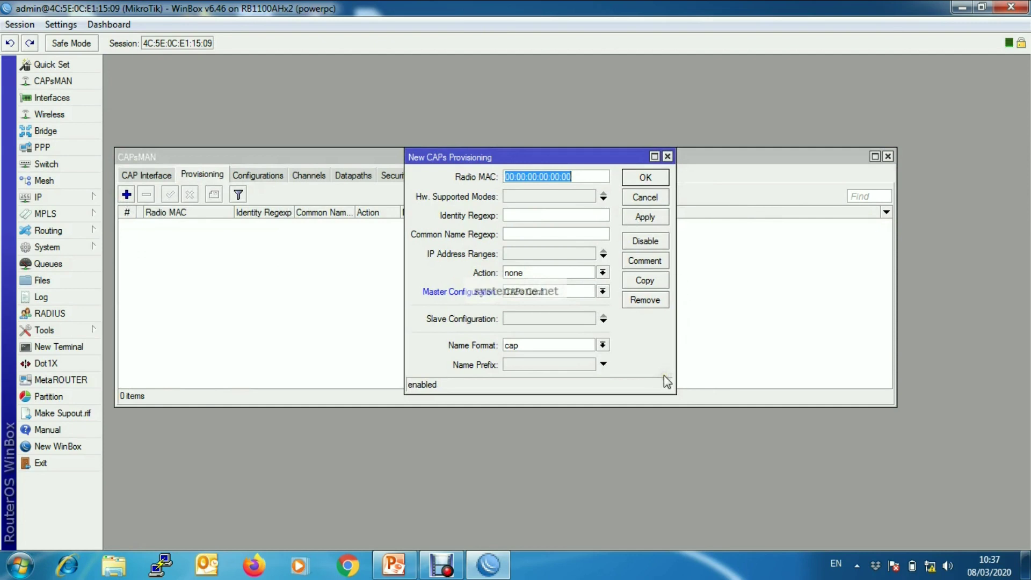
click(602, 272)
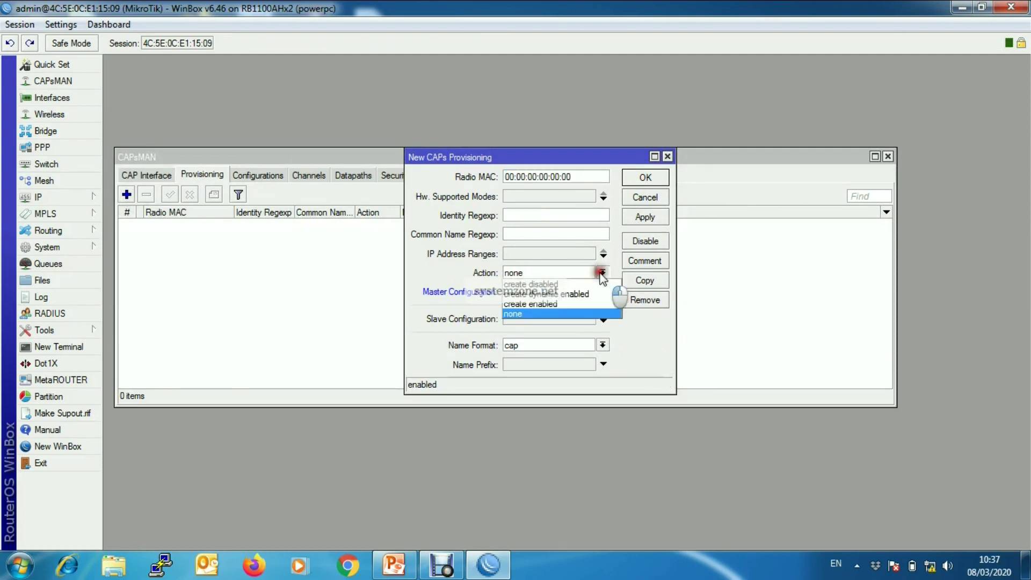
click(585, 294)
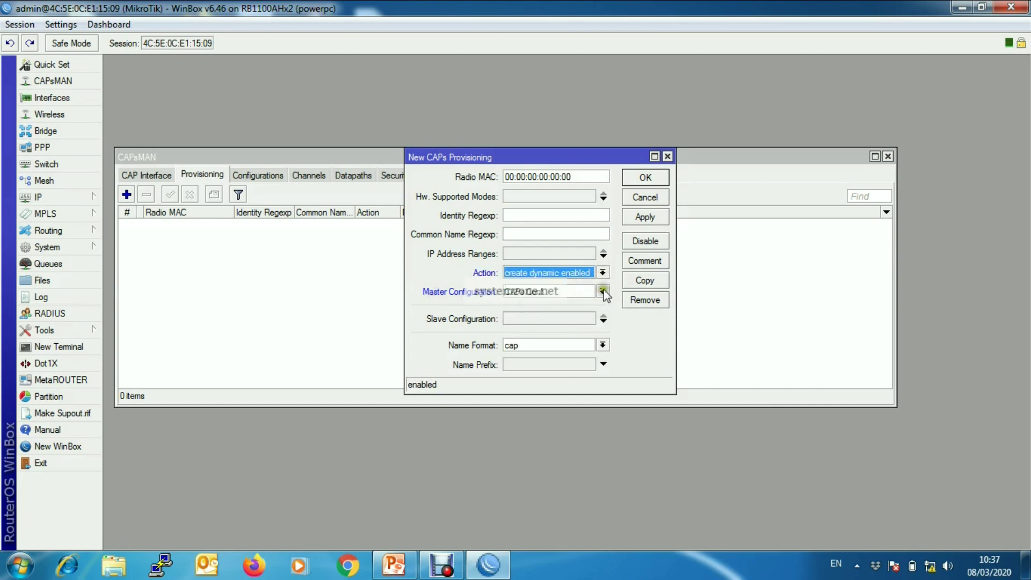
click(603, 291)
click(553, 304)
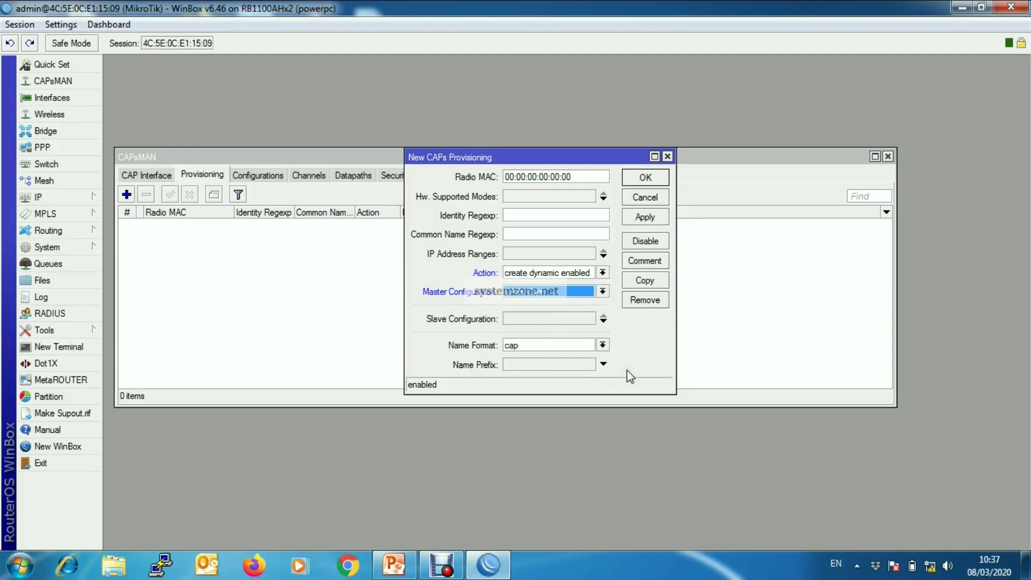
click(647, 217)
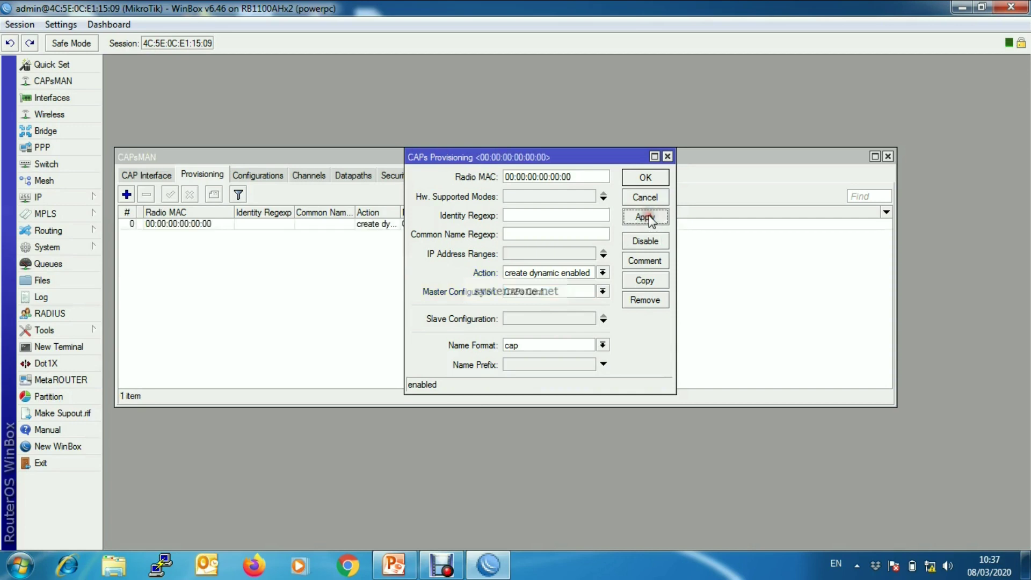
click(645, 178)
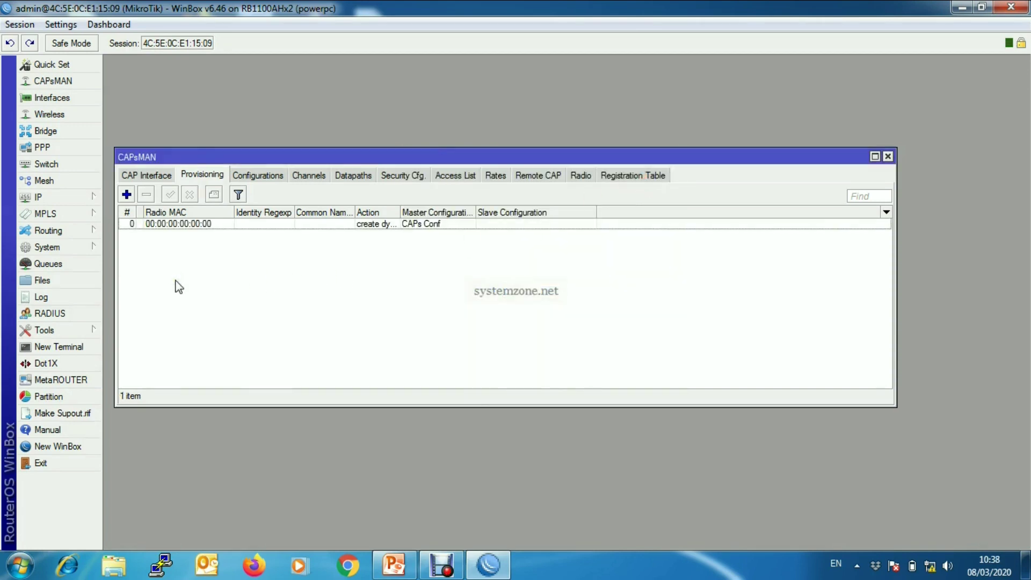
- Enable the CAPs Manager from the CAP Interface tab and apply the setting
click(141, 177)
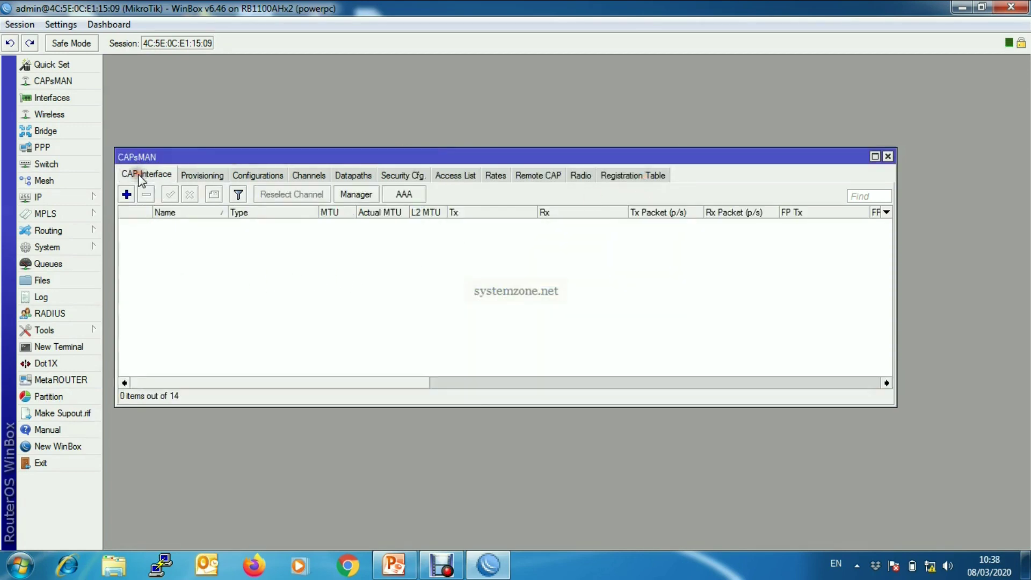
click(356, 195)
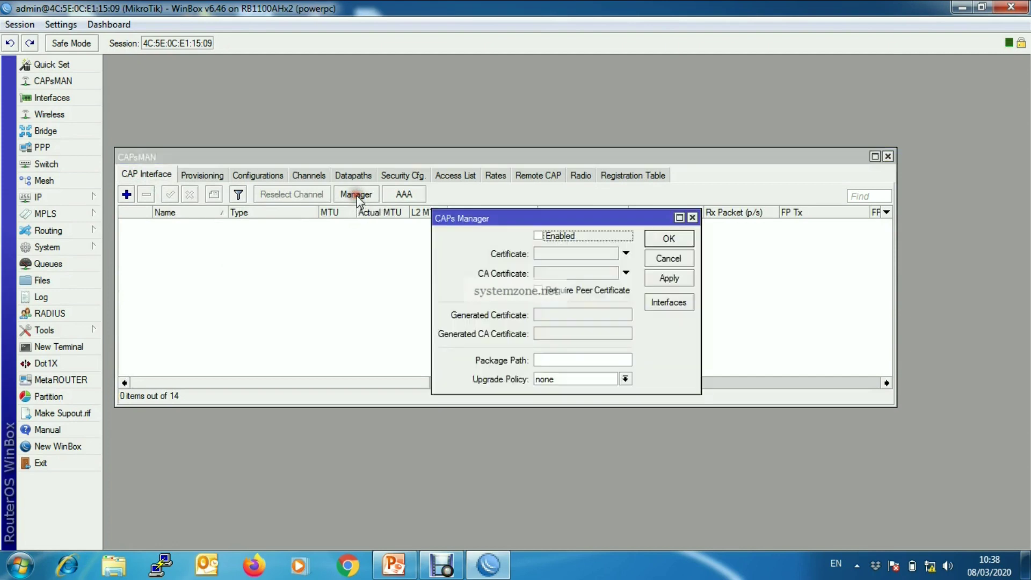
click(539, 236)
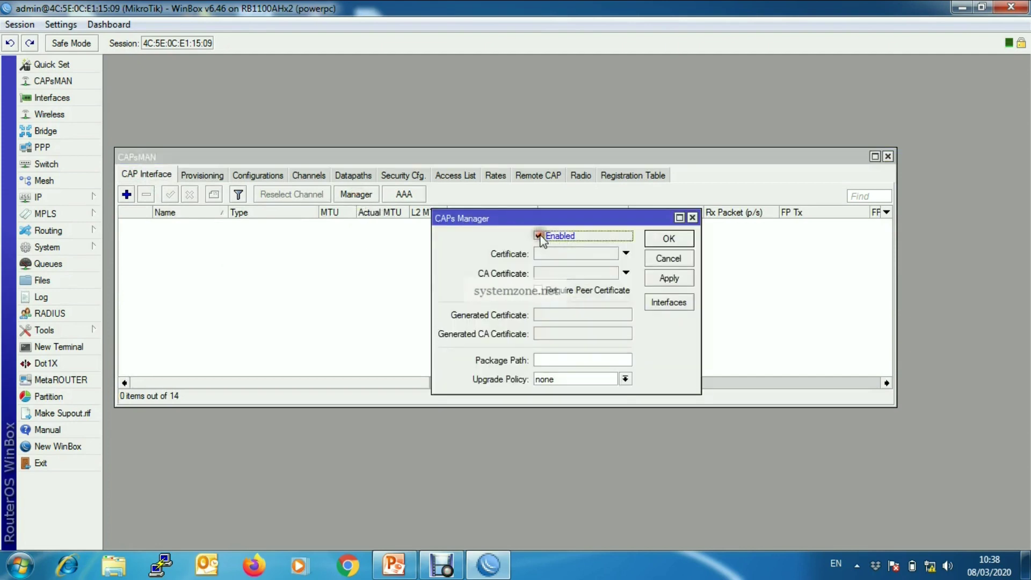
click(669, 279)
click(668, 240)
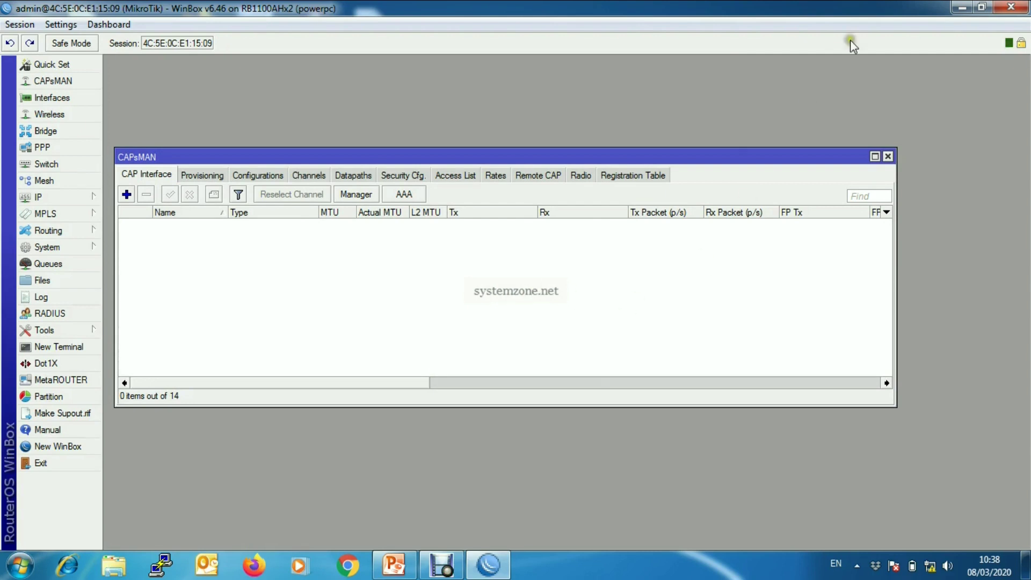
- Launch a second WinBox and connect to the hAP lite neighbor CC:2D:E0:60:E1:20
click(963, 10)
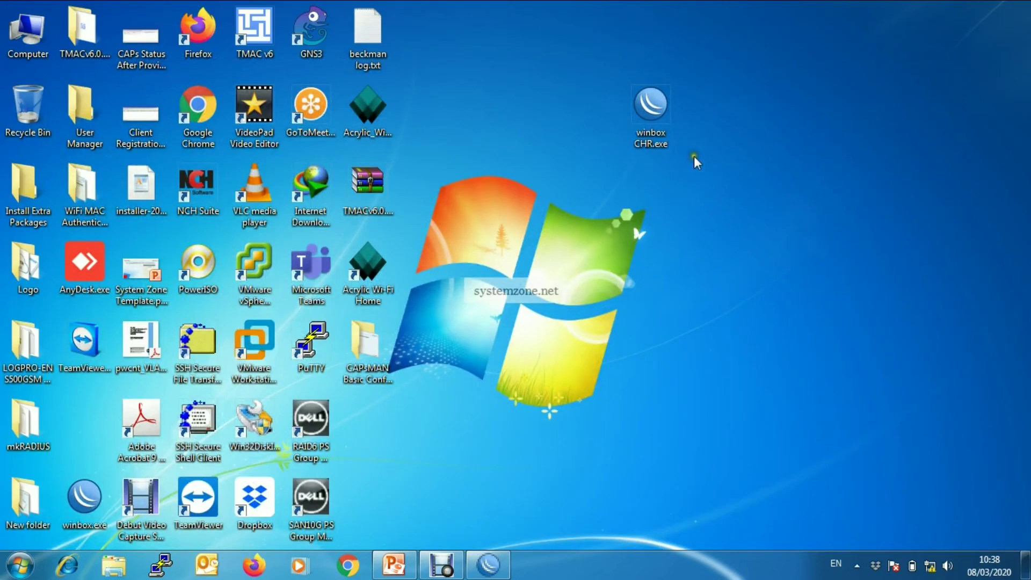
double_click(662, 107)
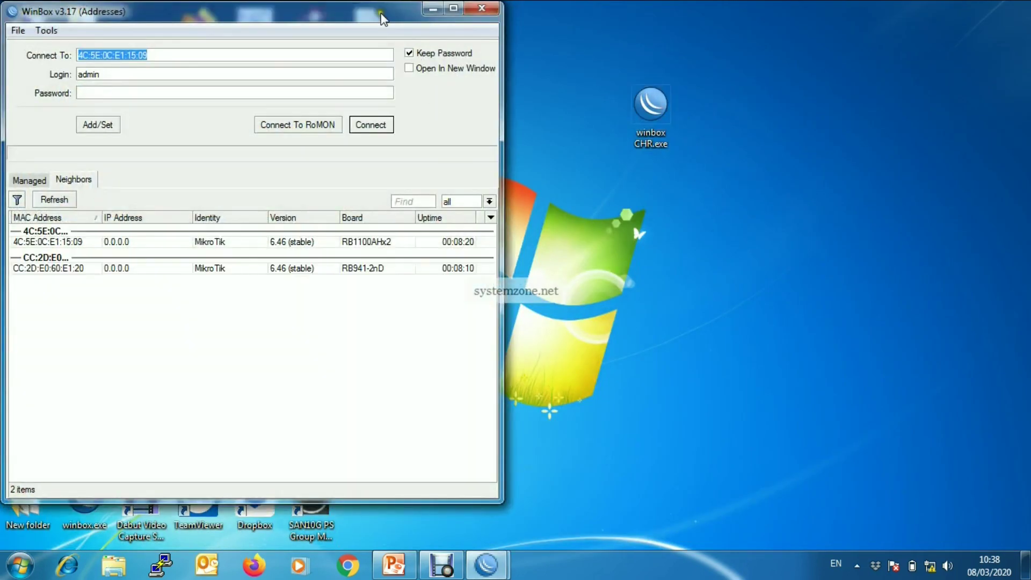
drag(382, 19, 627, 75)
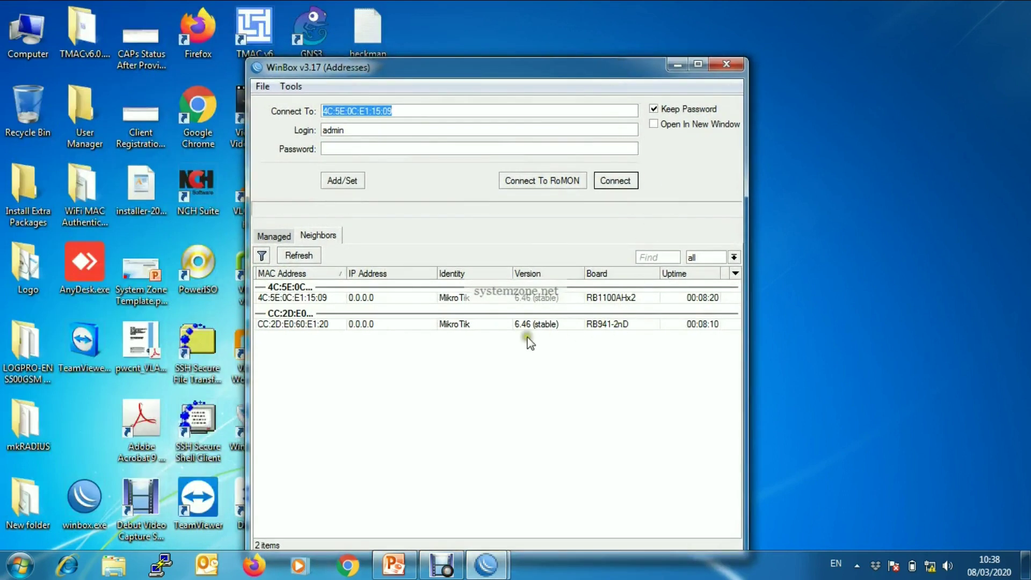
click(283, 325)
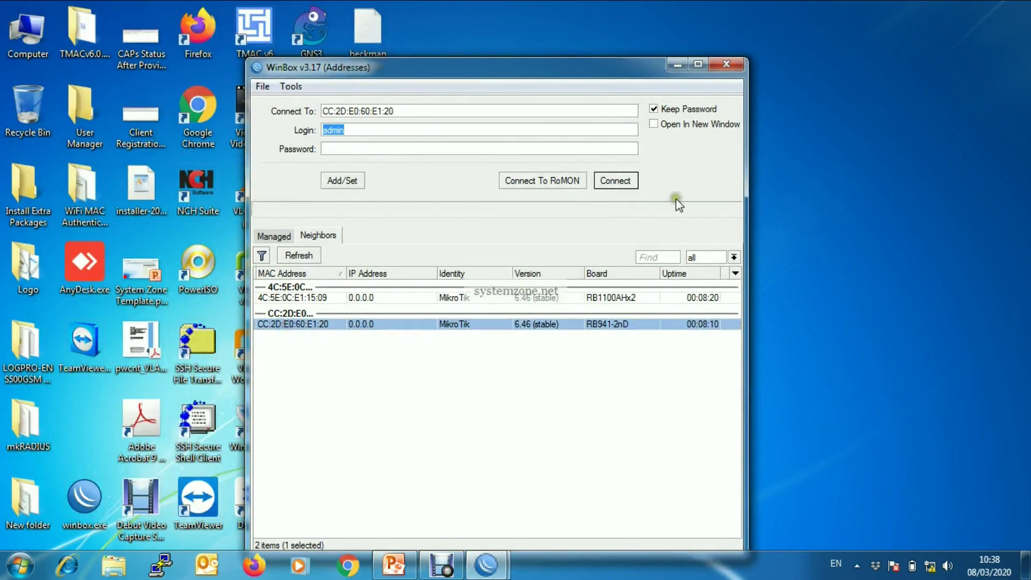
click(617, 181)
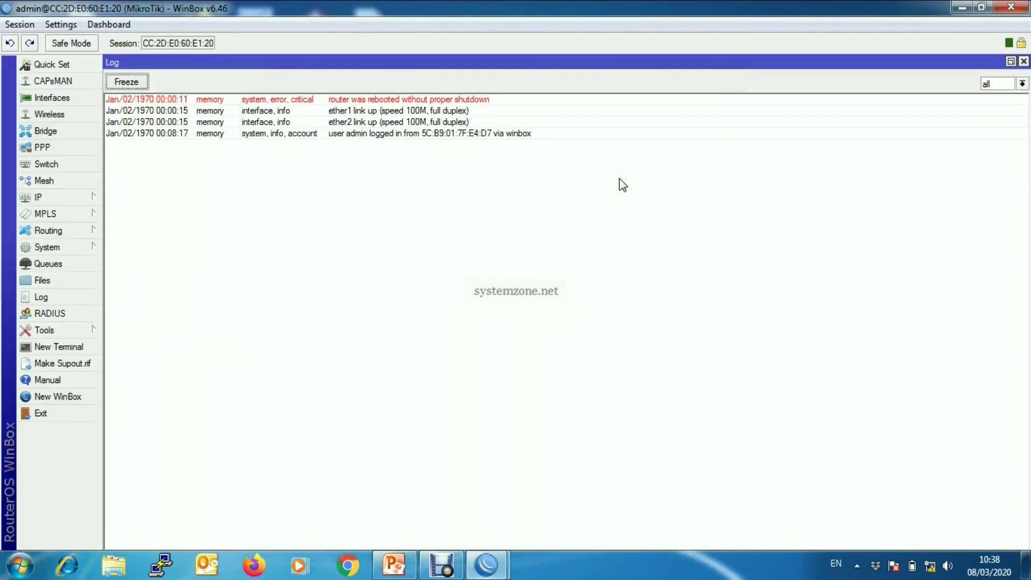
- Turn on CAP mode in the Wireless CAP settings with wlan1 as the CAP interface
click(70, 113)
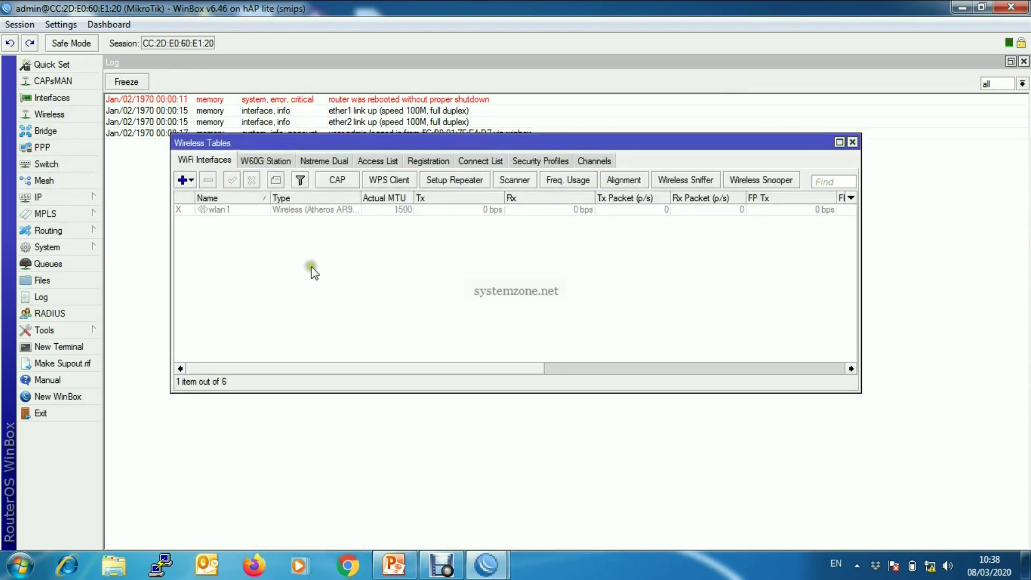
click(337, 180)
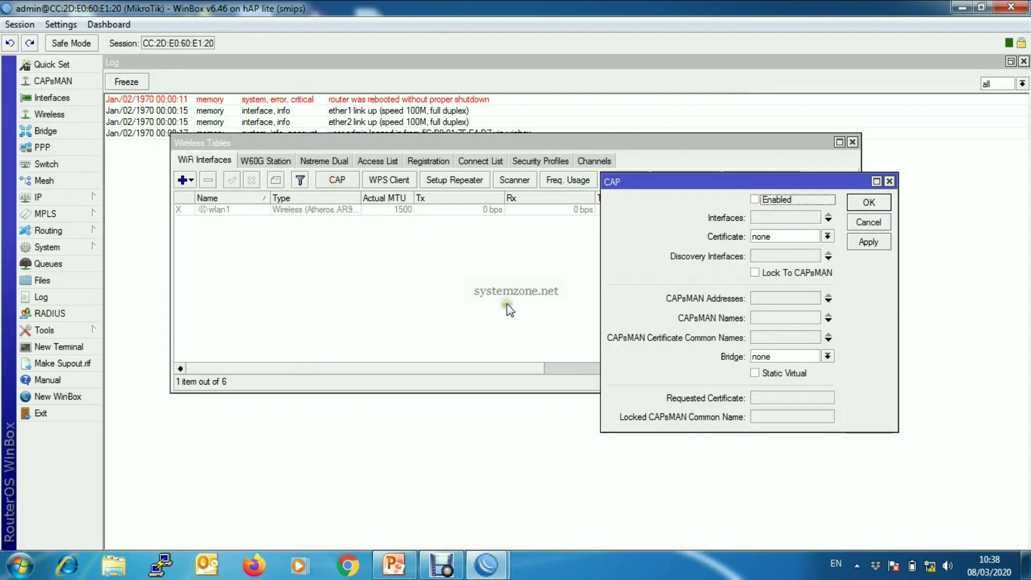
drag(655, 181, 632, 156)
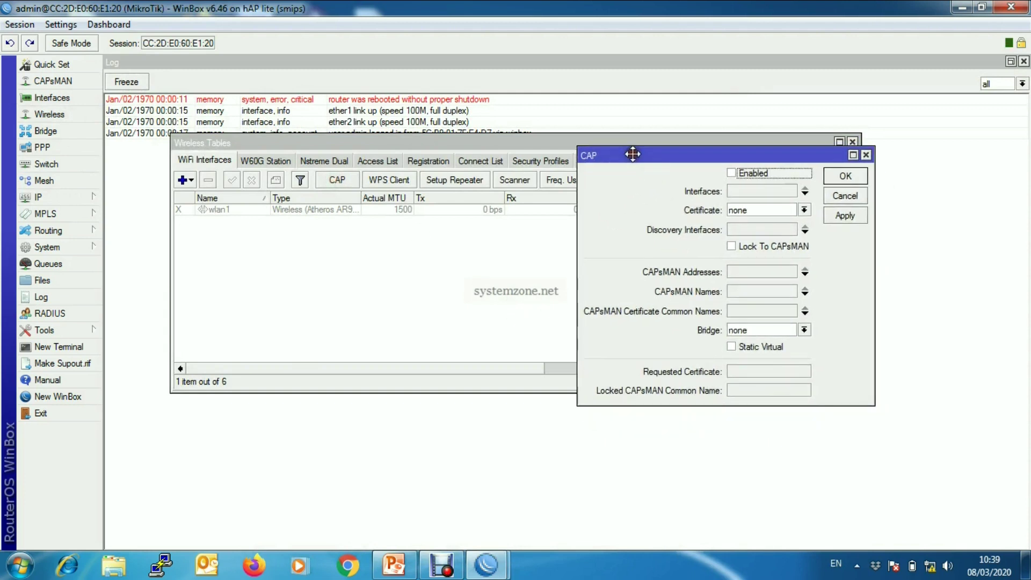
click(731, 174)
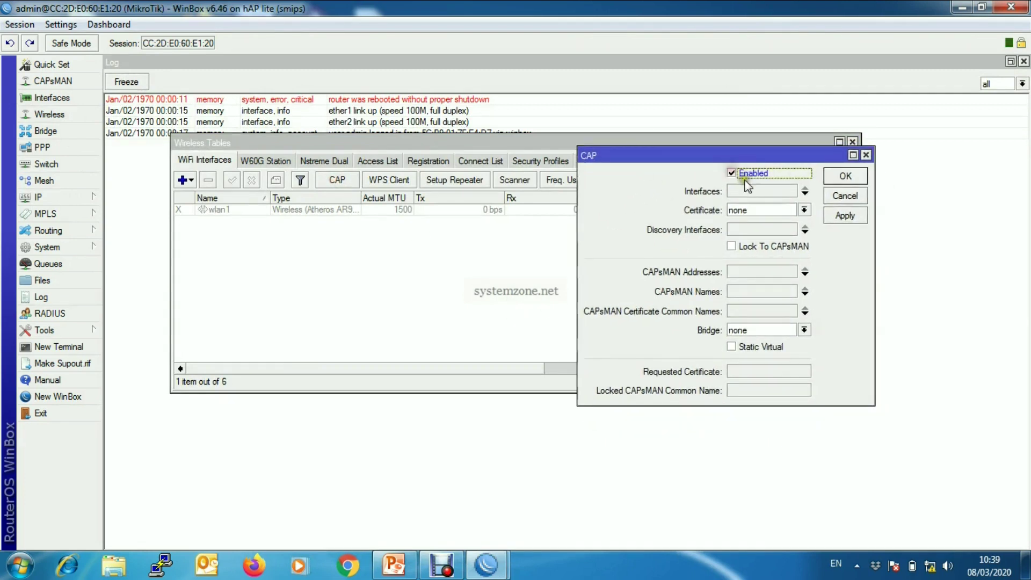
click(775, 193)
click(790, 191)
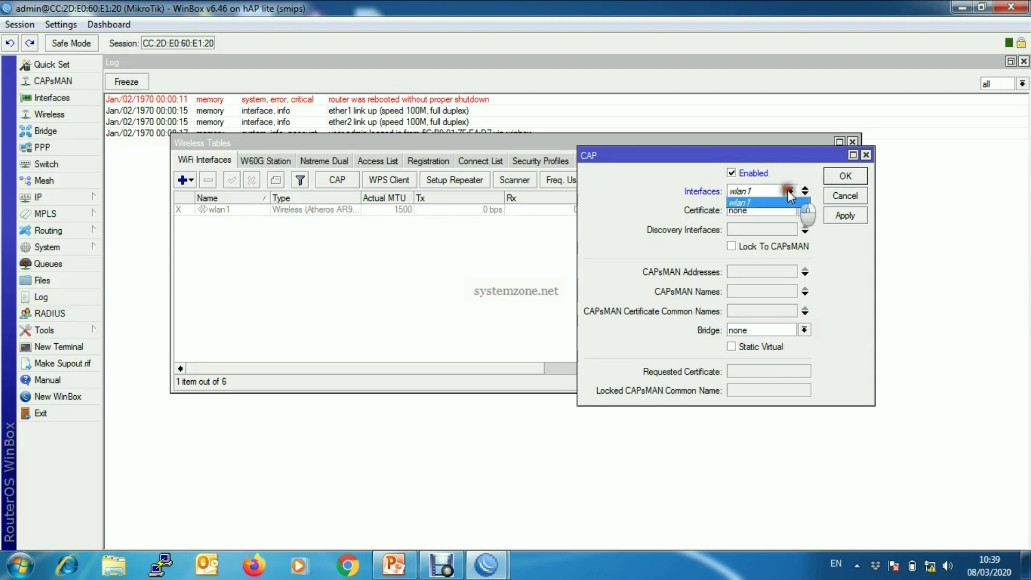
click(751, 202)
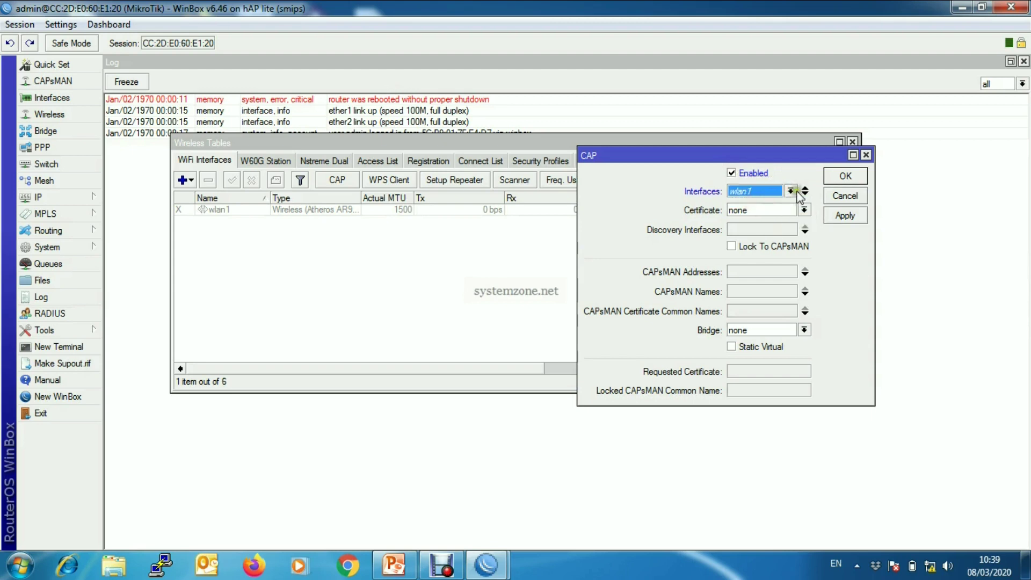
- Add ether1 as the discovery interface, apply the CAP settings, and select the managed wlan1
click(763, 228)
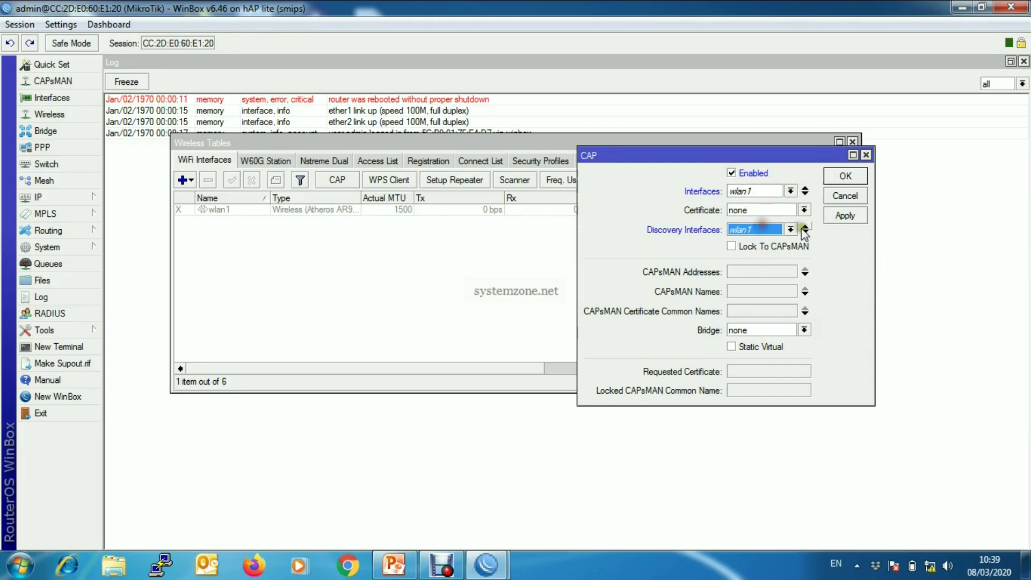
click(790, 230)
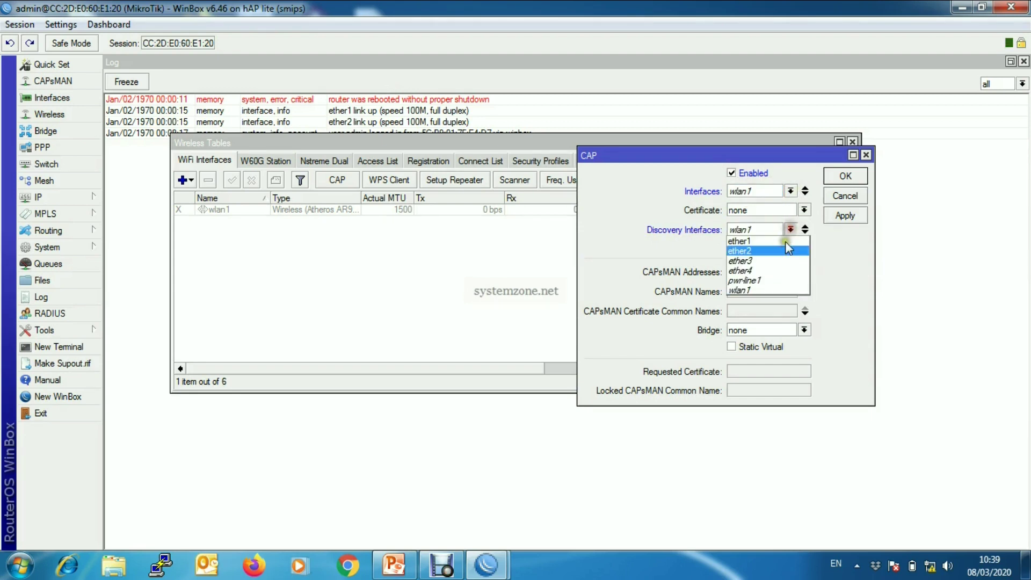
click(752, 241)
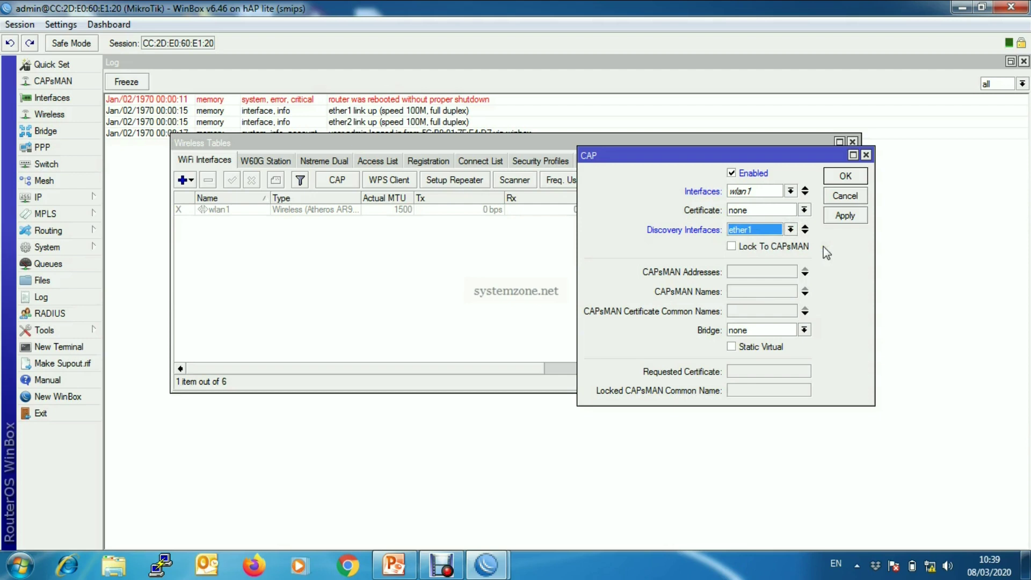
click(845, 216)
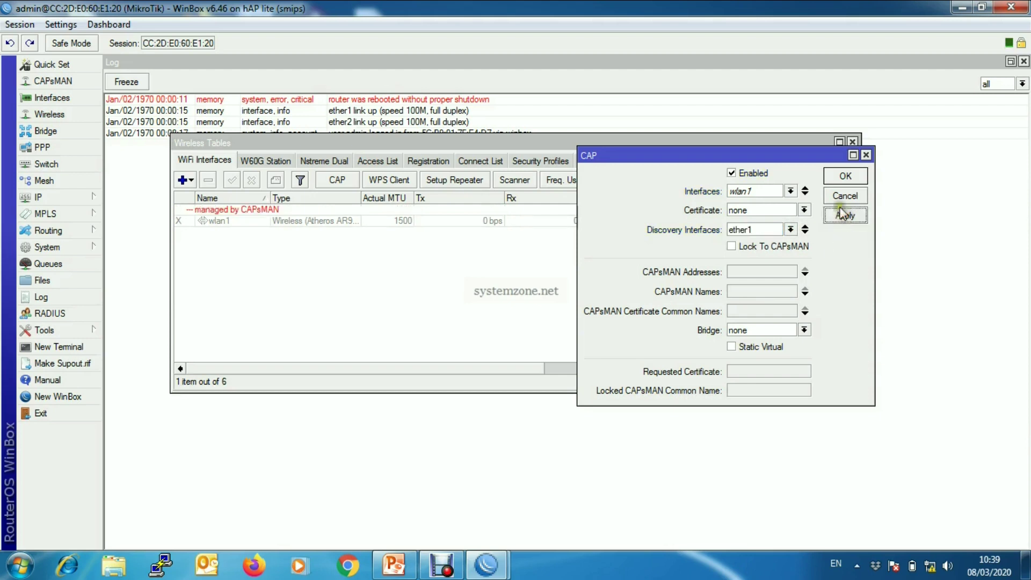
click(845, 177)
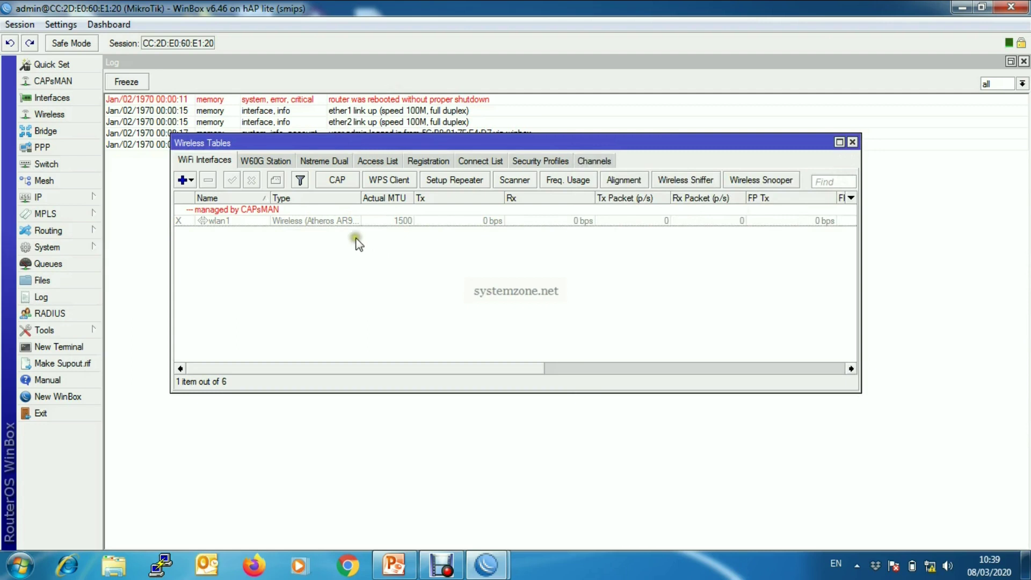
click(290, 218)
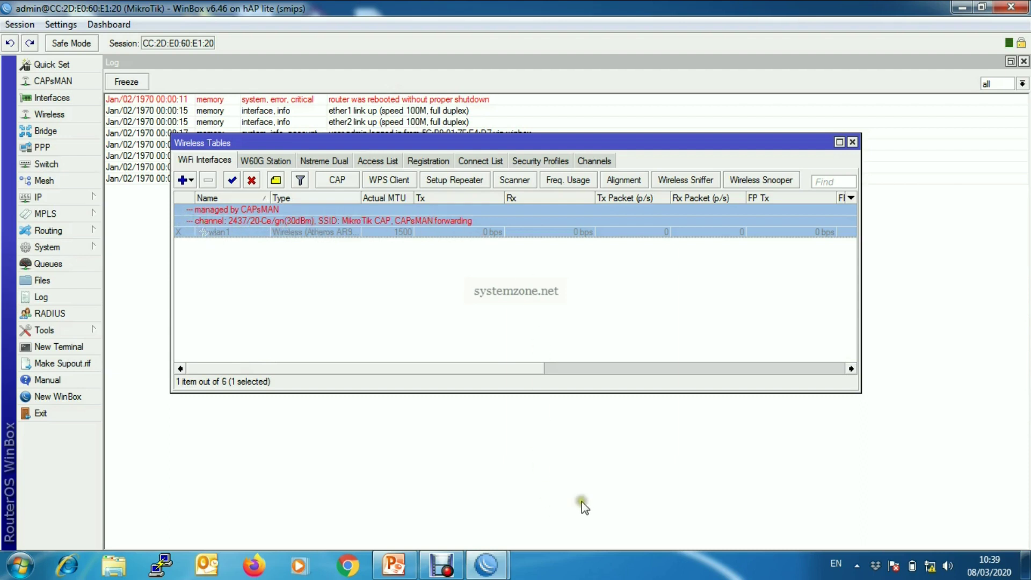
- Switch back to the CAPsMAN router's WinBox session and select the cap1 CAP interface
mouse_move(494, 561)
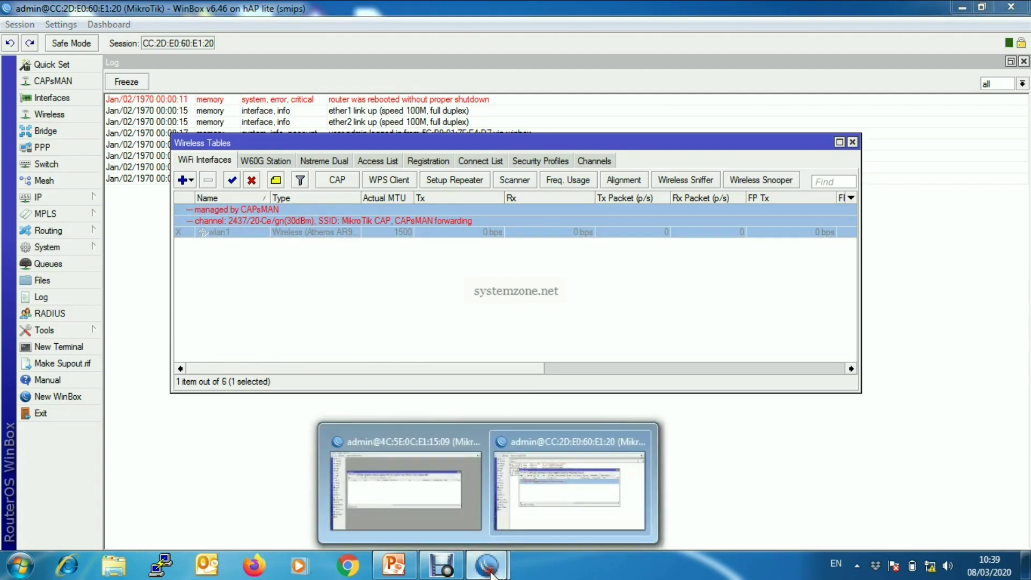
click(438, 490)
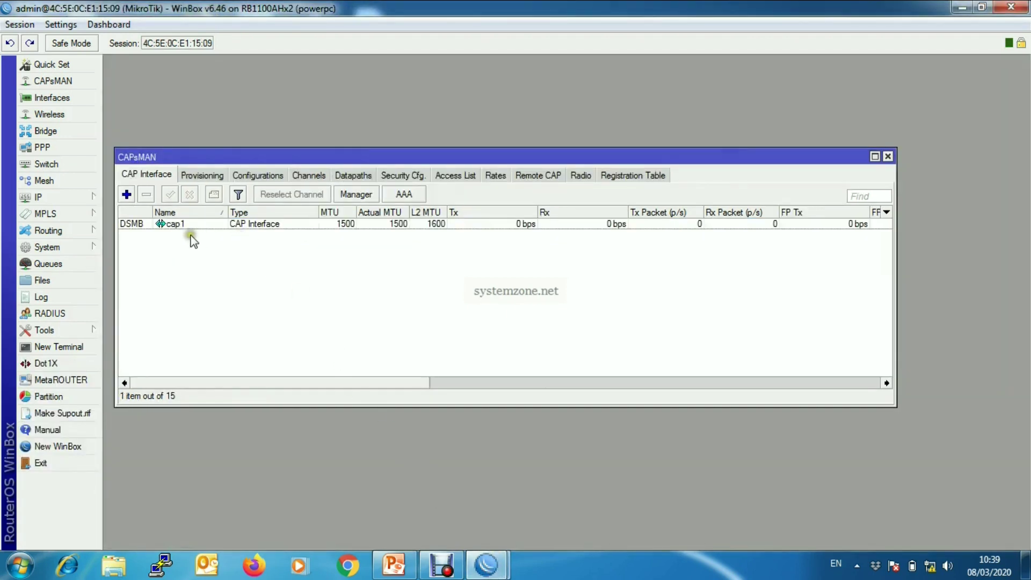
click(160, 226)
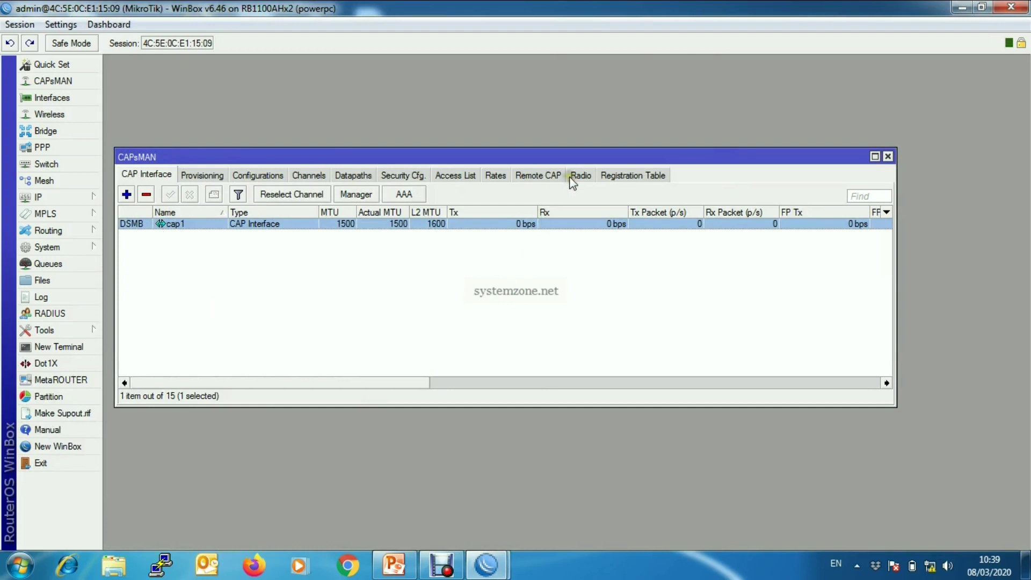
- Show the Radio list and select the CAP's provisioned radio entry
click(593, 177)
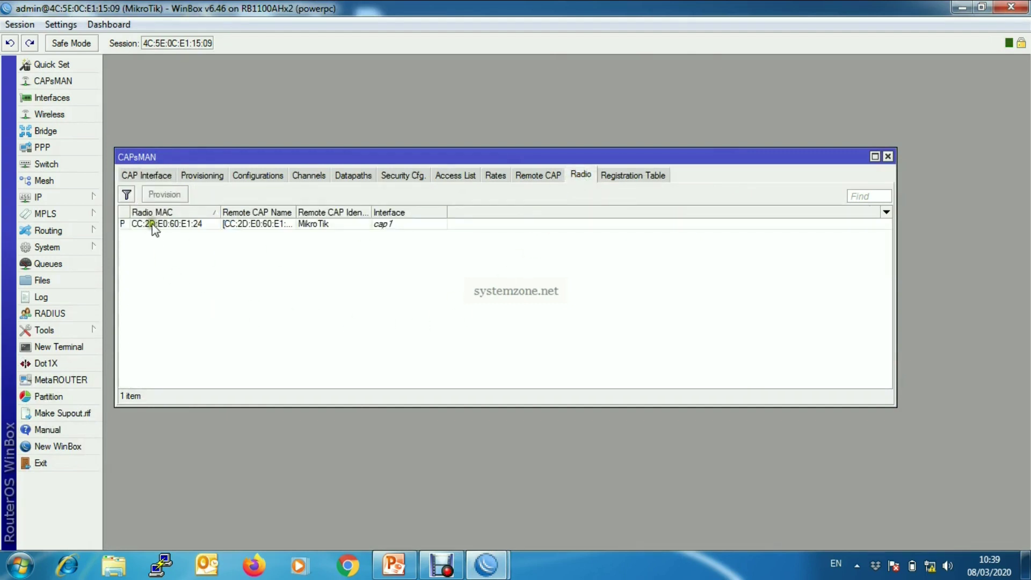
click(154, 226)
click(185, 227)
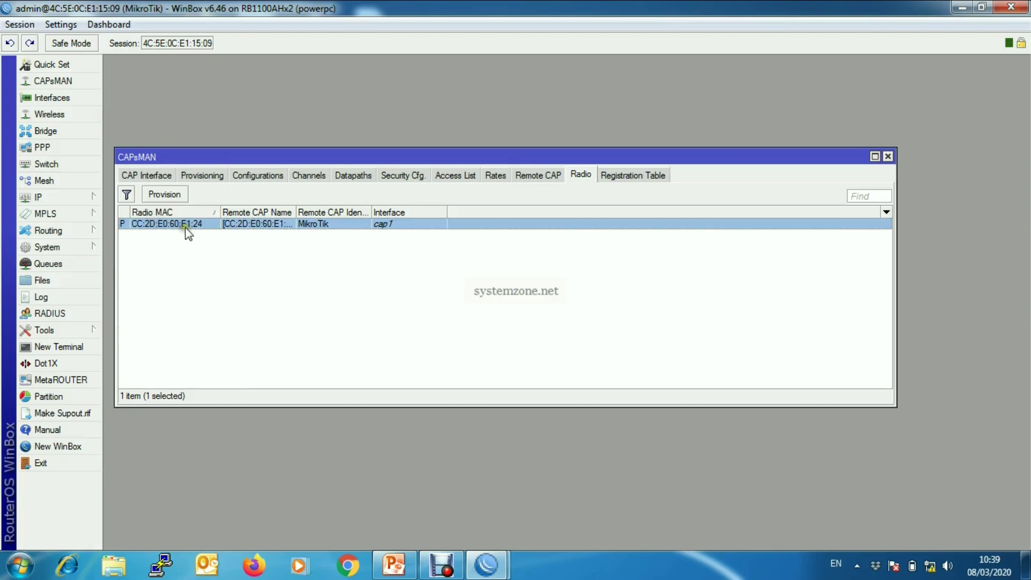
click(568, 189)
- Connect the laptop to the MikroTik CAP Wi-Fi using its security key and set the location to Work
click(931, 567)
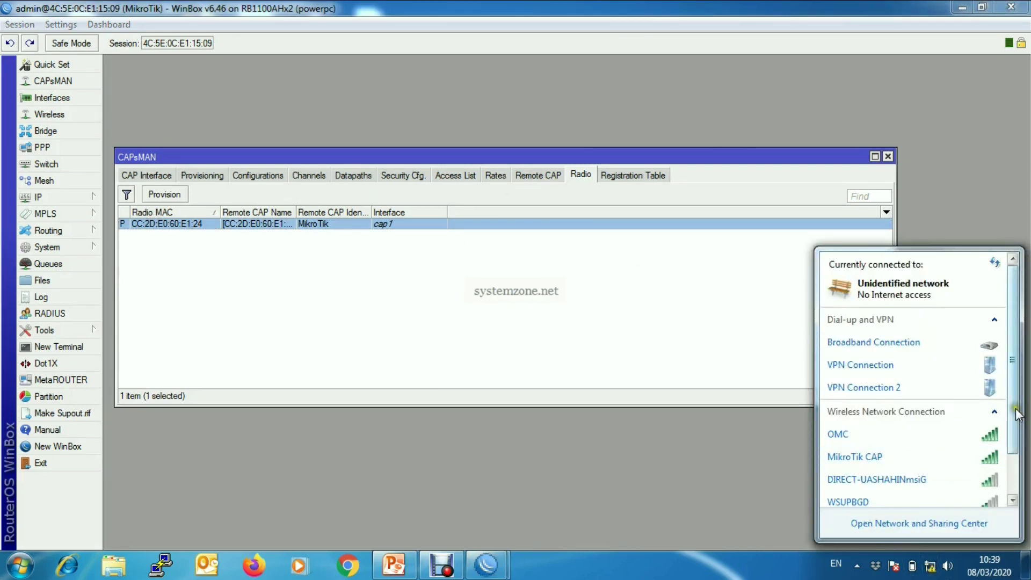
drag(1015, 410, 1015, 434)
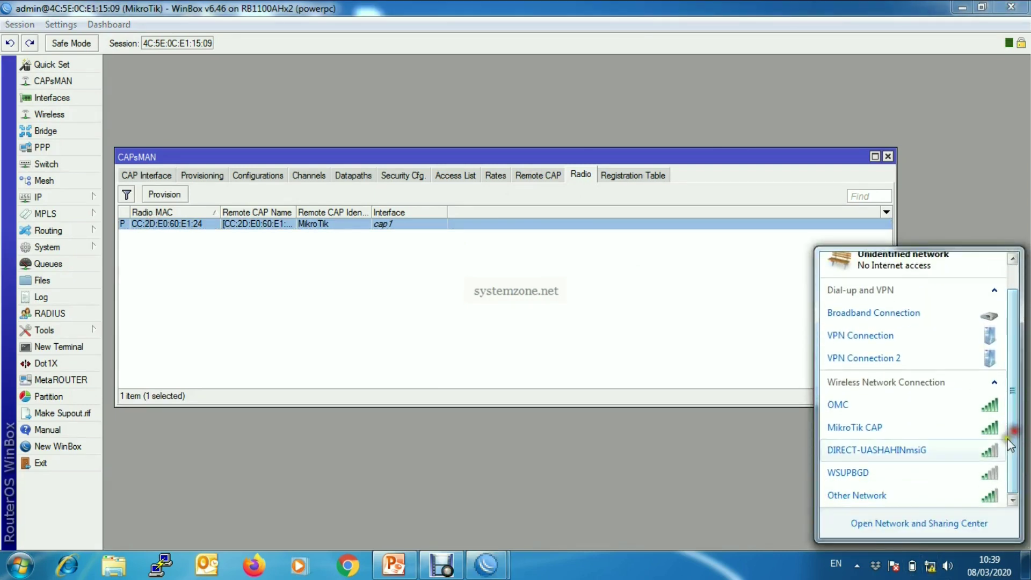
click(897, 426)
click(972, 449)
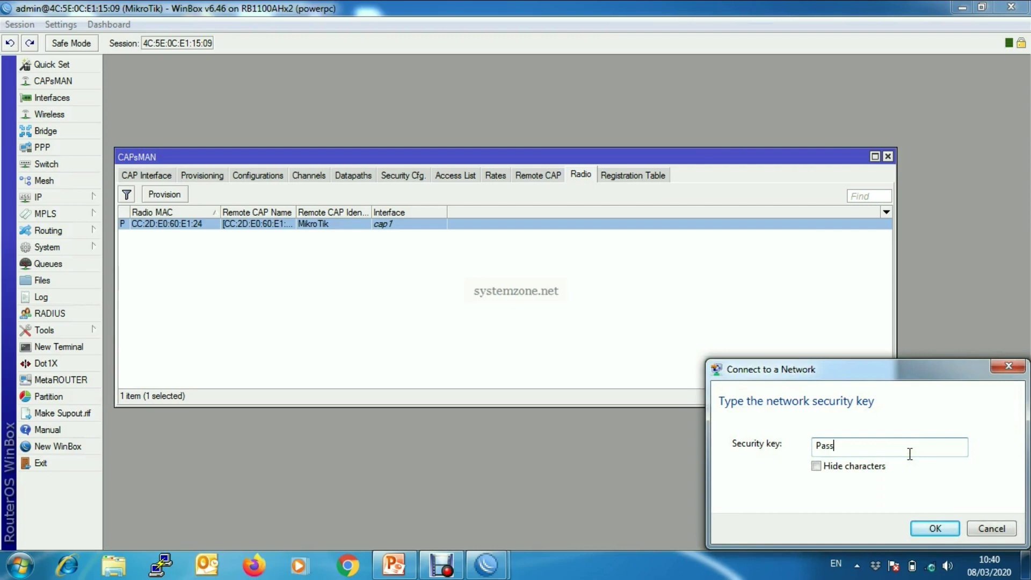
click(917, 529)
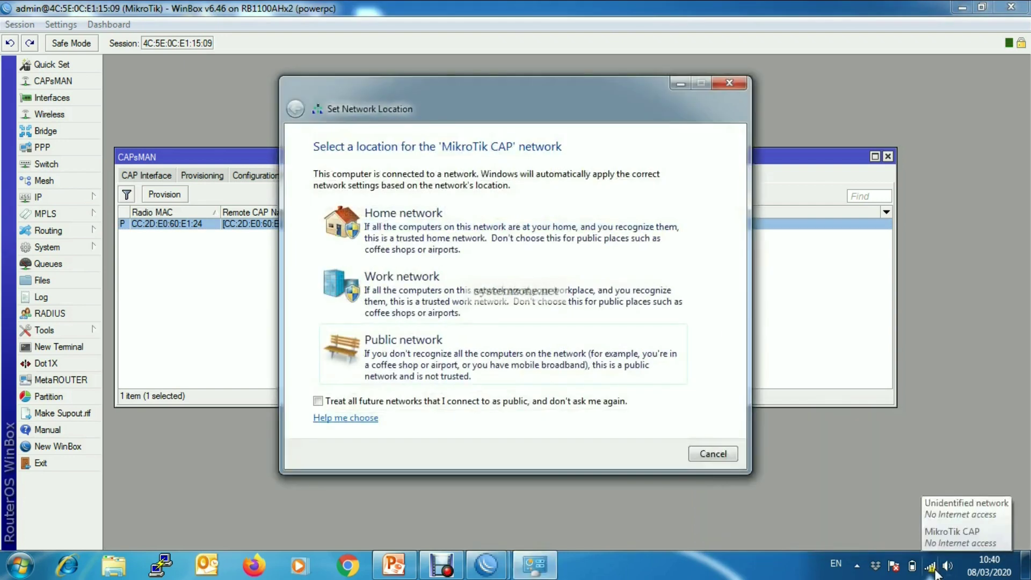
click(577, 311)
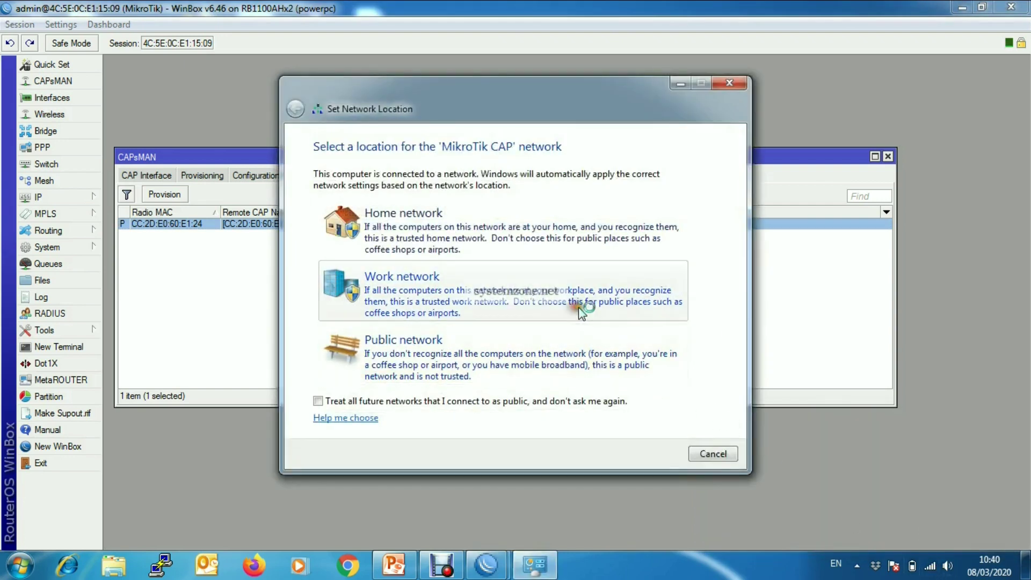
click(707, 454)
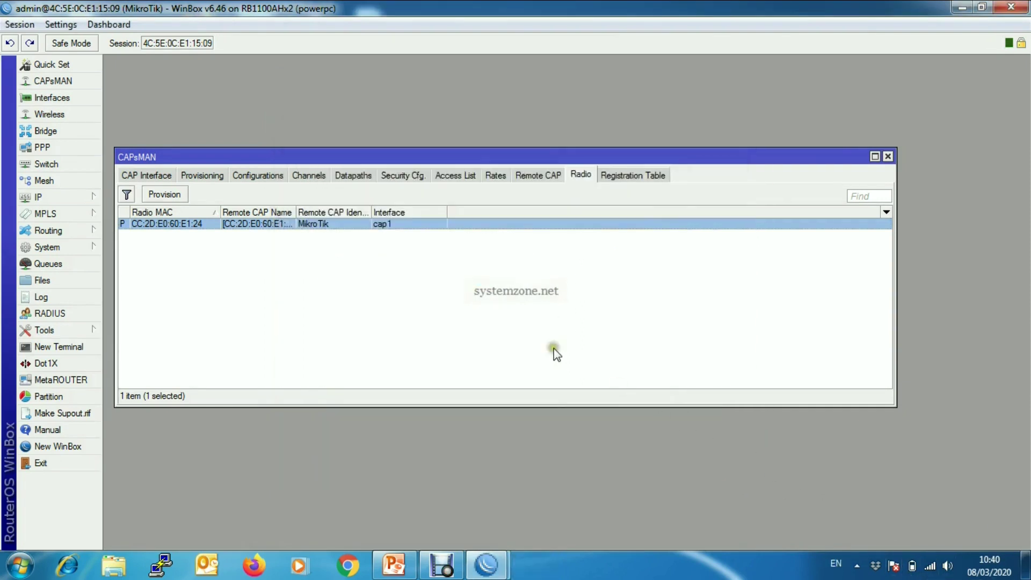
- Check the laptop's cap1 entry in the CAPsMAN Registration Table, then launch Chrome
click(635, 179)
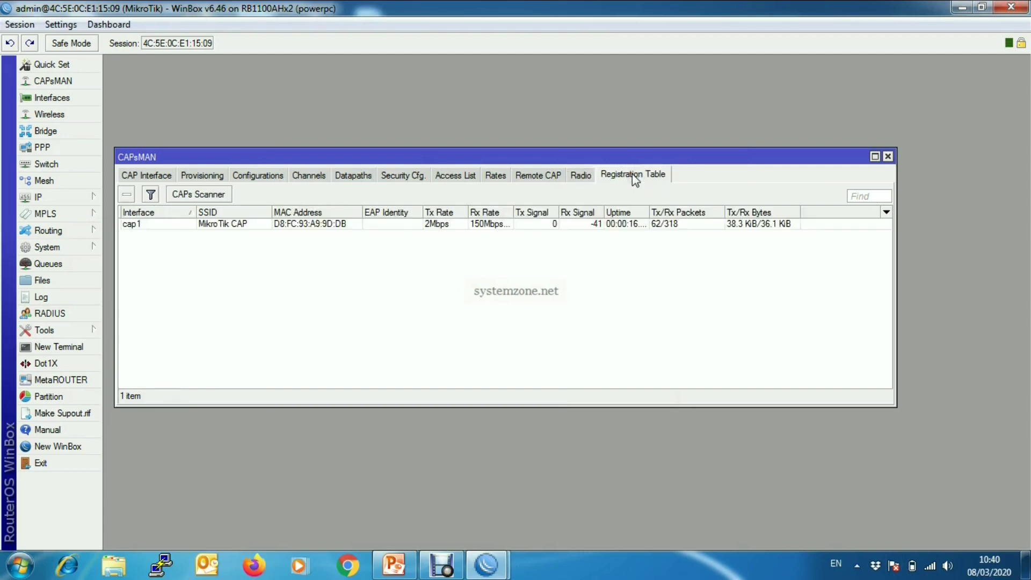
click(243, 224)
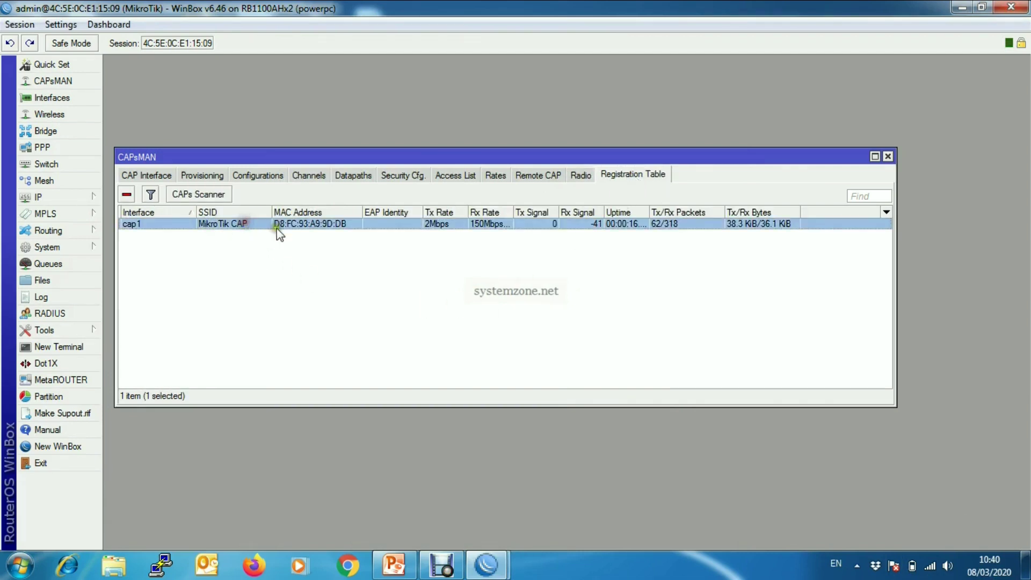
click(347, 568)
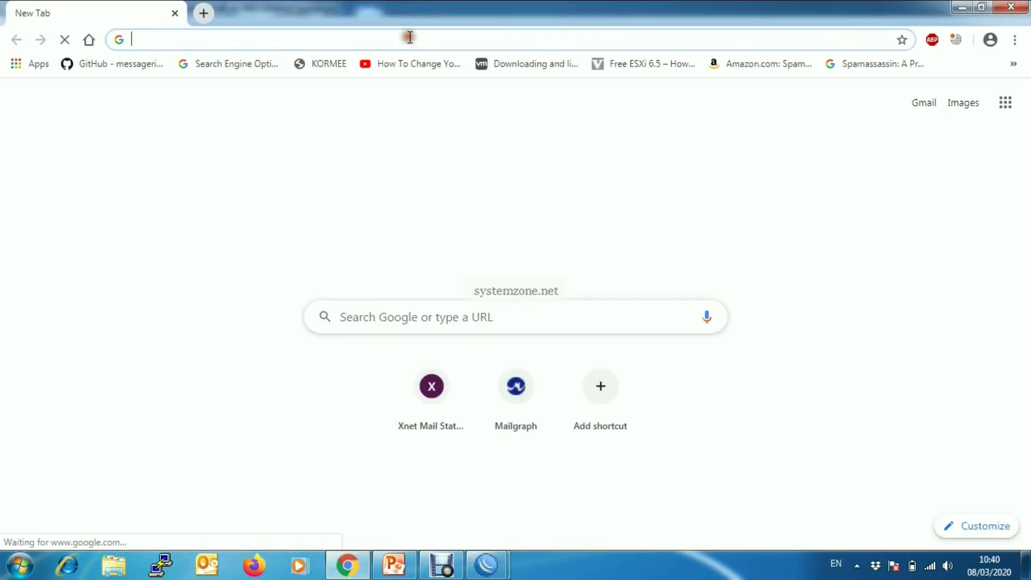
- Browse to mikrotik.com from Chrome's address bar
text(mikro)
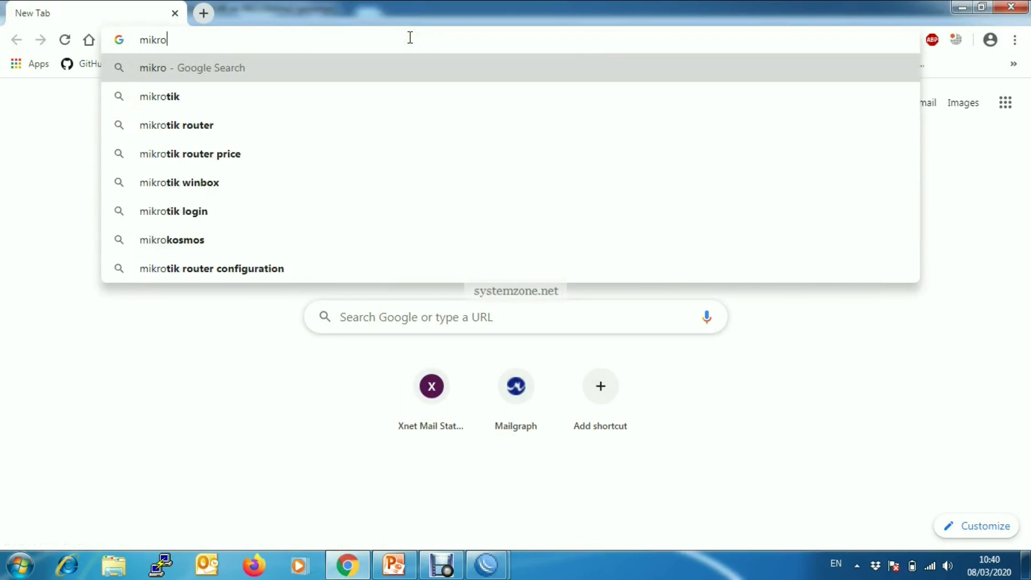
text(tik)
text(.com)
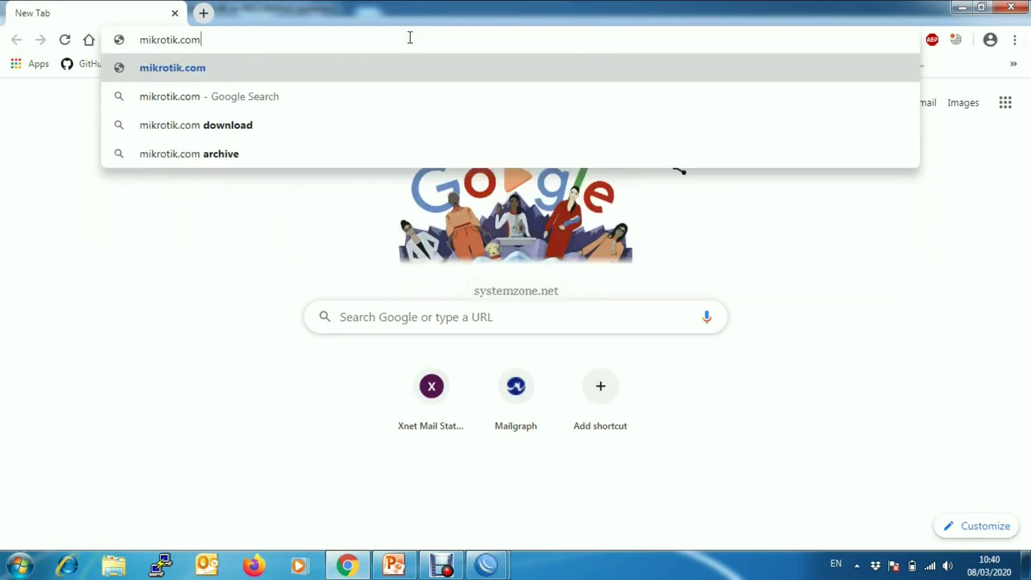
key(Return)
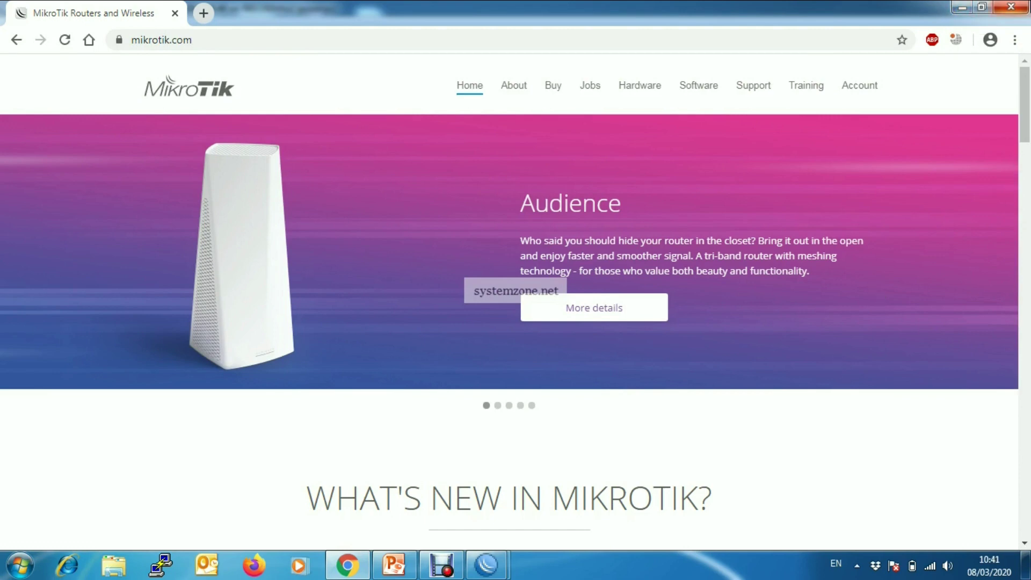
- Minimize Chrome and view cap1's live traffic in the CAPsMAN CAP Interface list
click(969, 8)
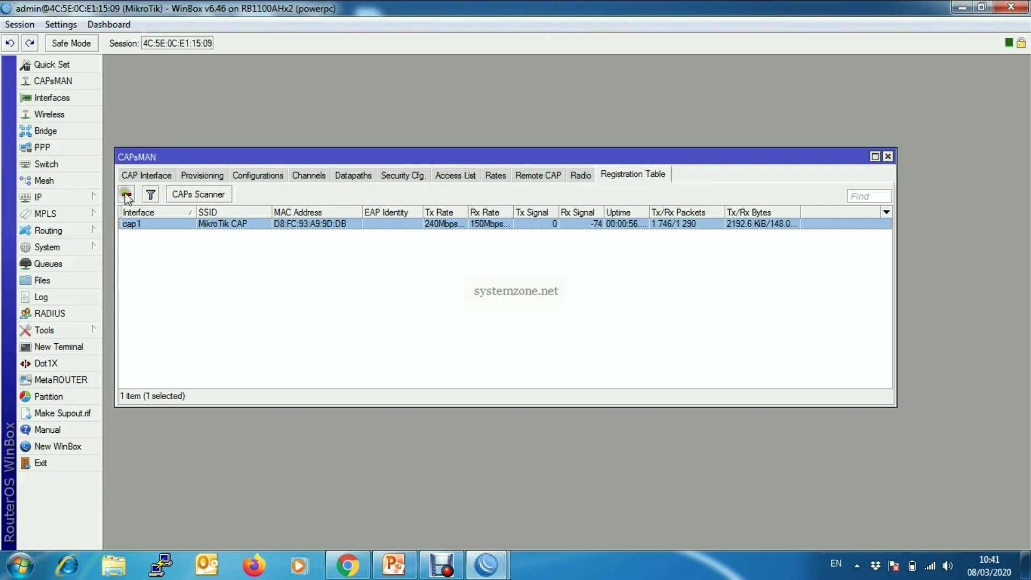
click(134, 176)
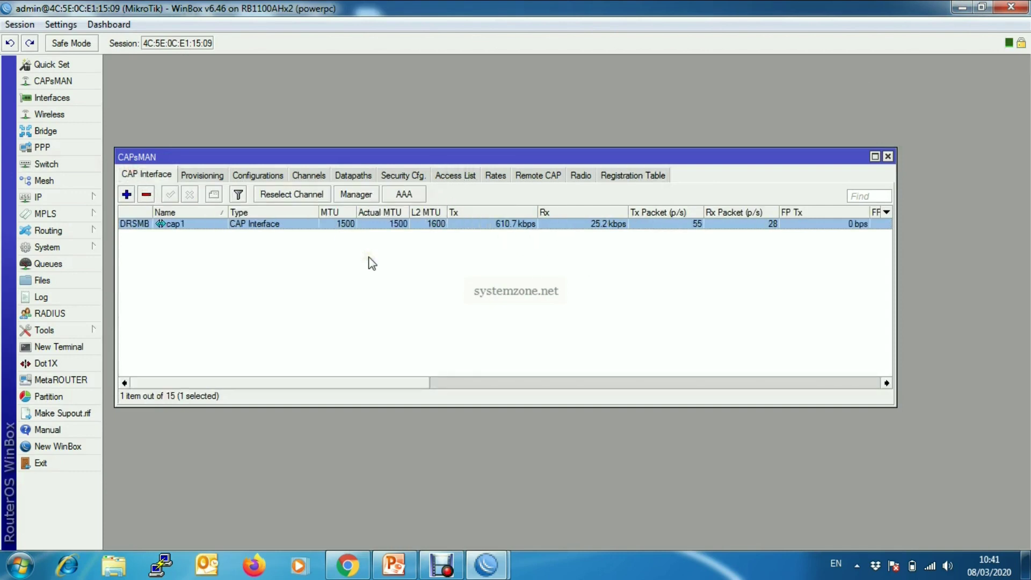